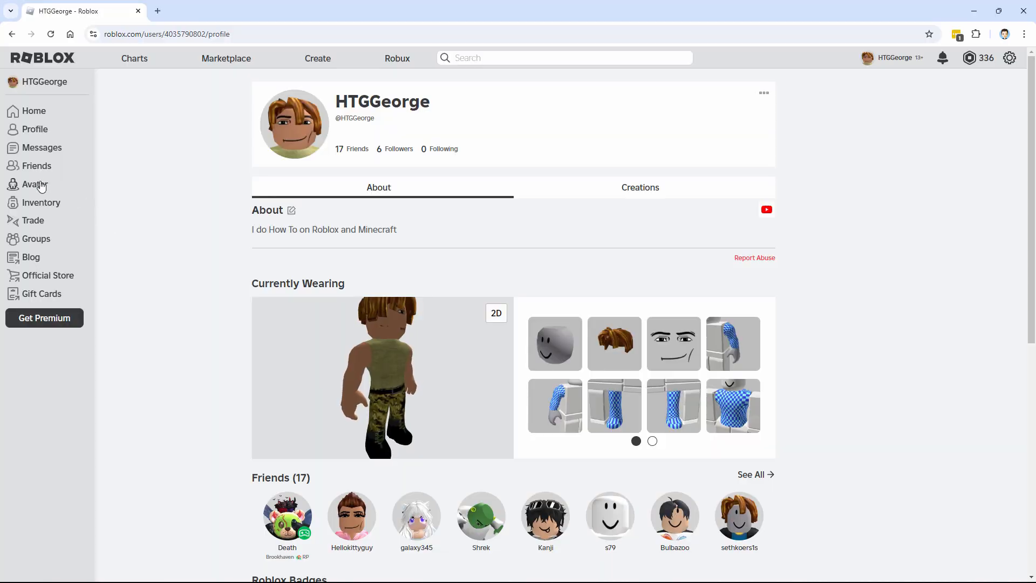
Open the avatar editor and browse the Classic Pants clothing category
left_click(42, 187)
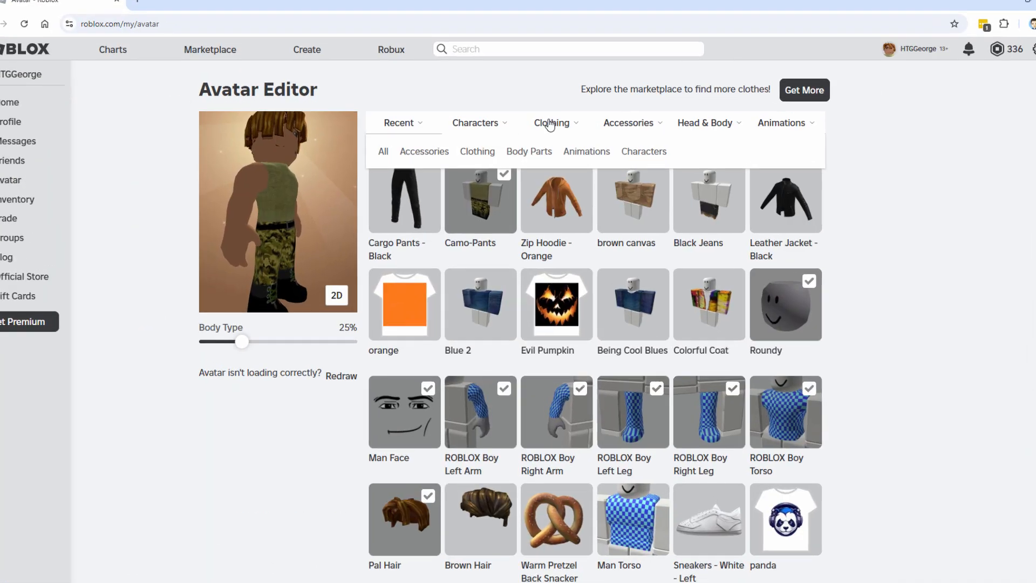
mouse_move(560, 128)
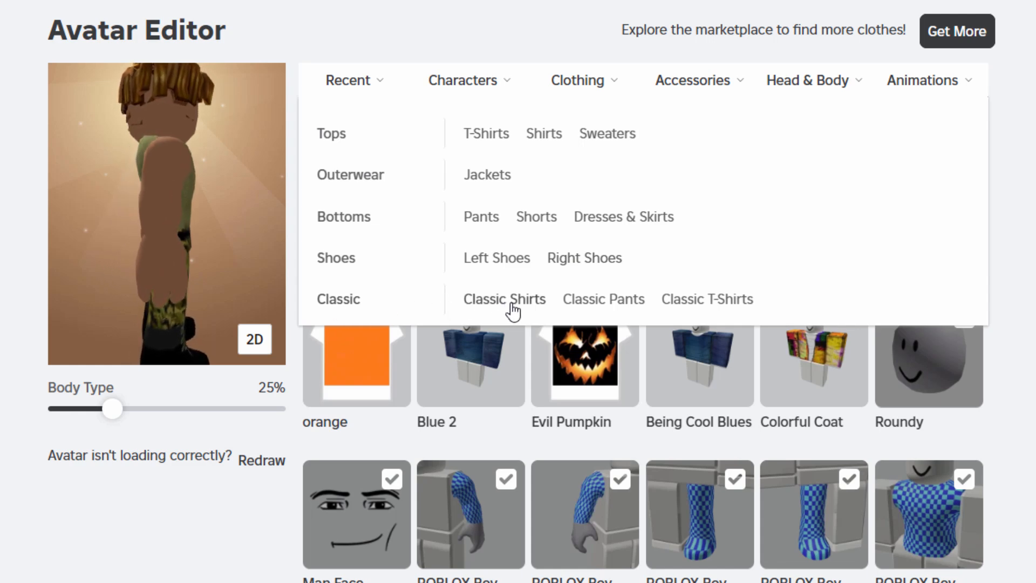
left_click(591, 303)
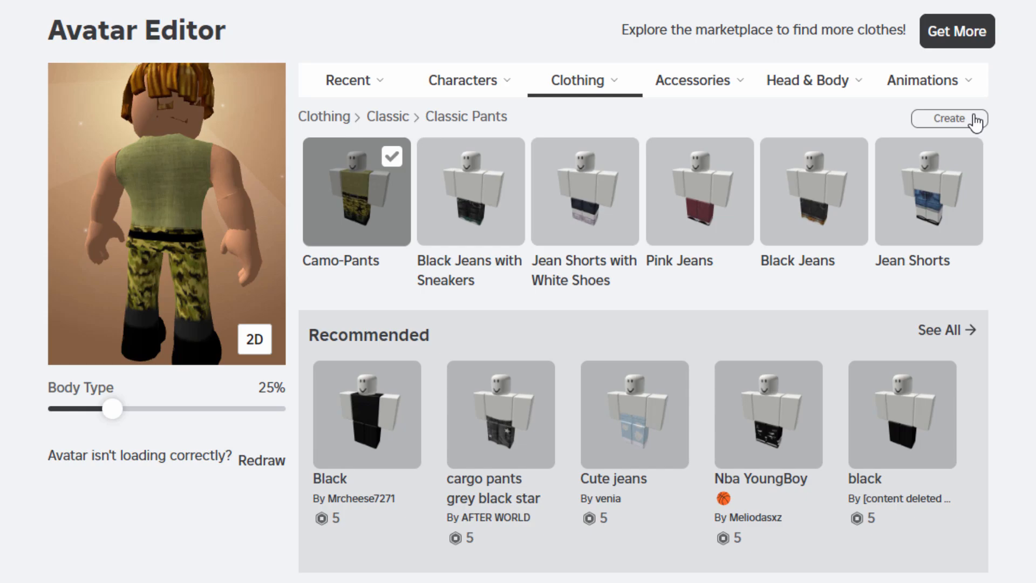
Go to Creator Hub creations and filter Avatar Items by Classics, choosing the Classic Pants type
left_click(976, 120)
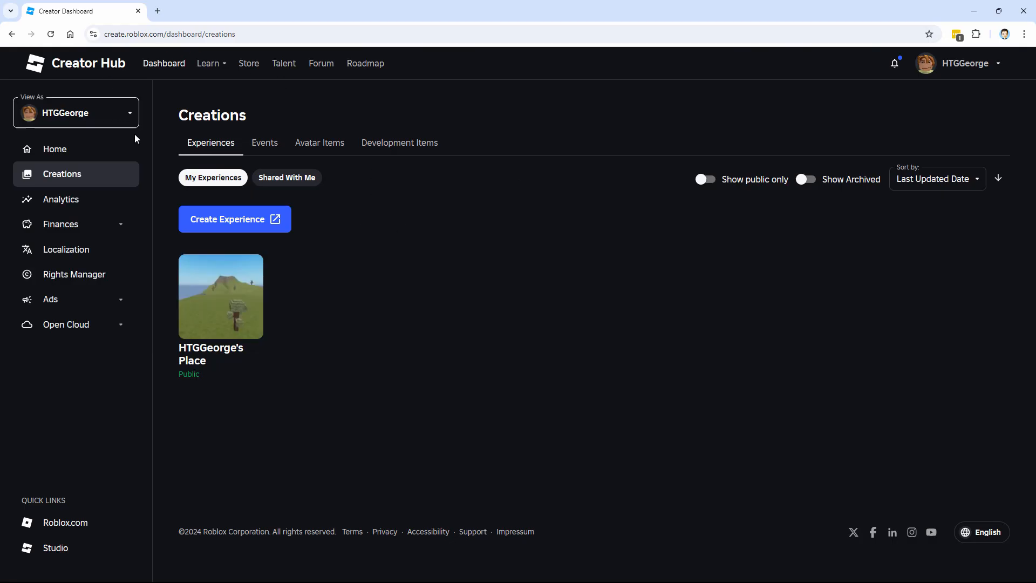
left_click(313, 142)
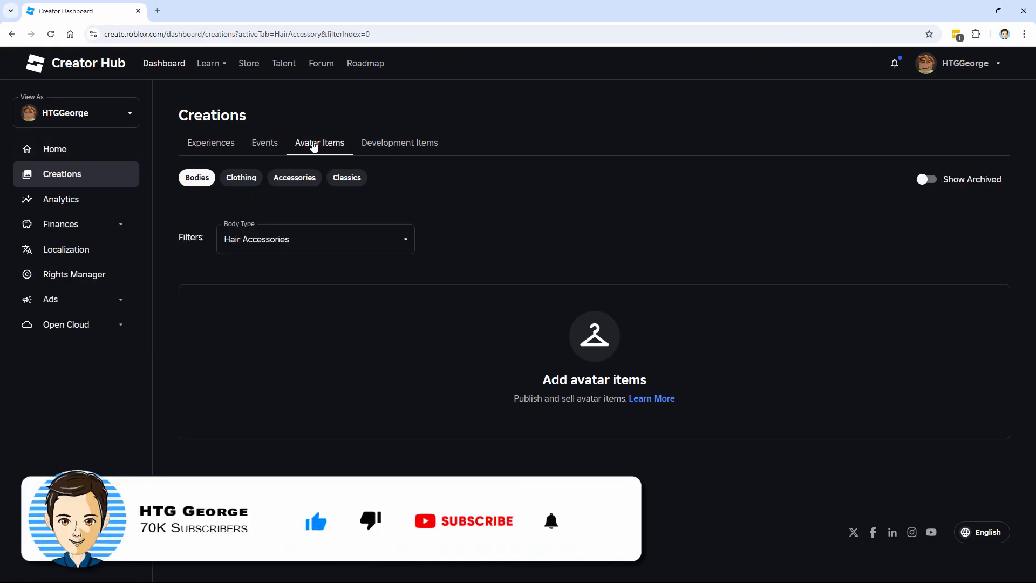
left_click(348, 179)
left_click(406, 245)
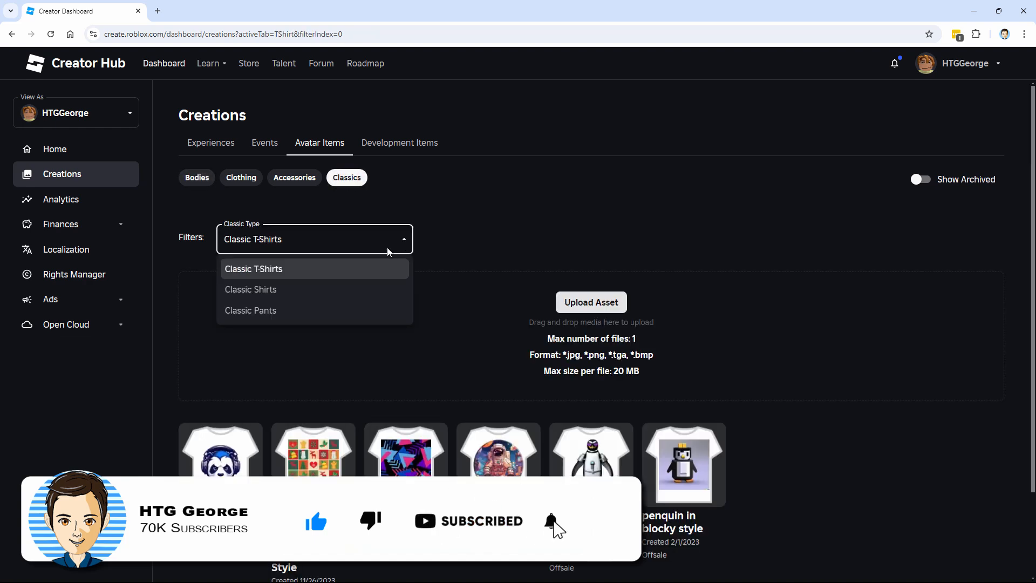
left_click(291, 309)
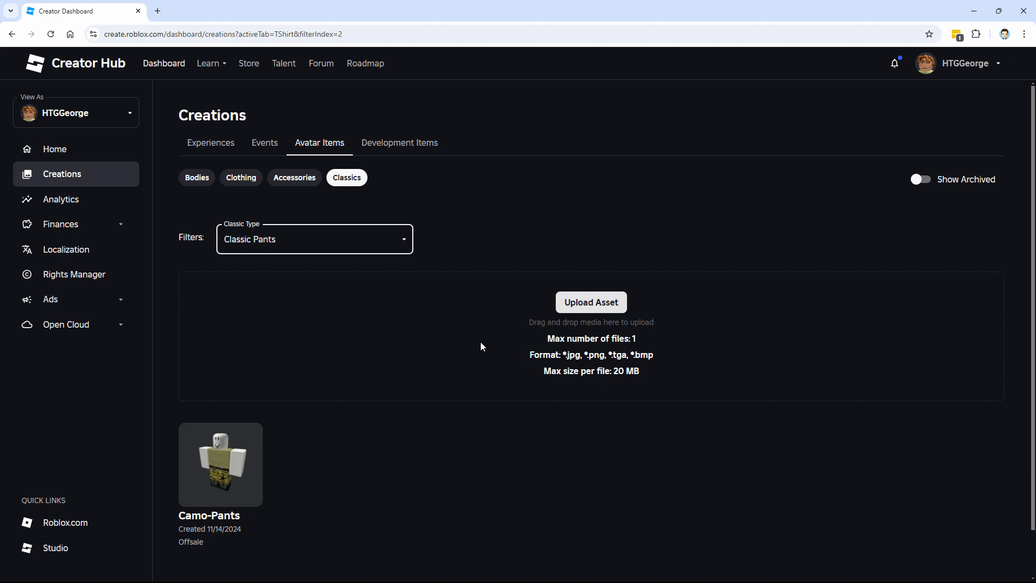
Open the Avatar documentation's Classic Clothing guide and jump to its Shirts and Pants section
mouse_move(207, 70)
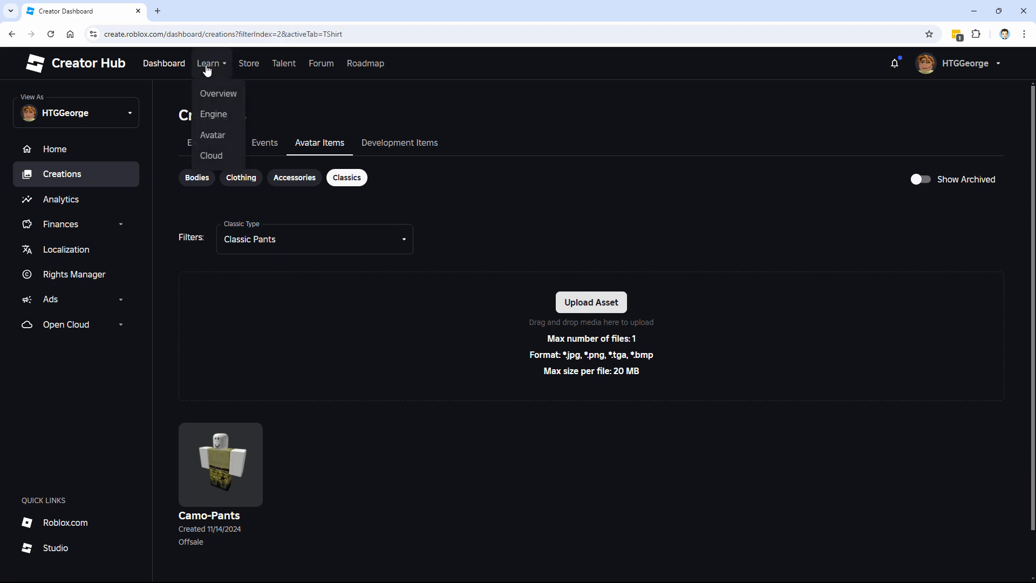
left_click(213, 138)
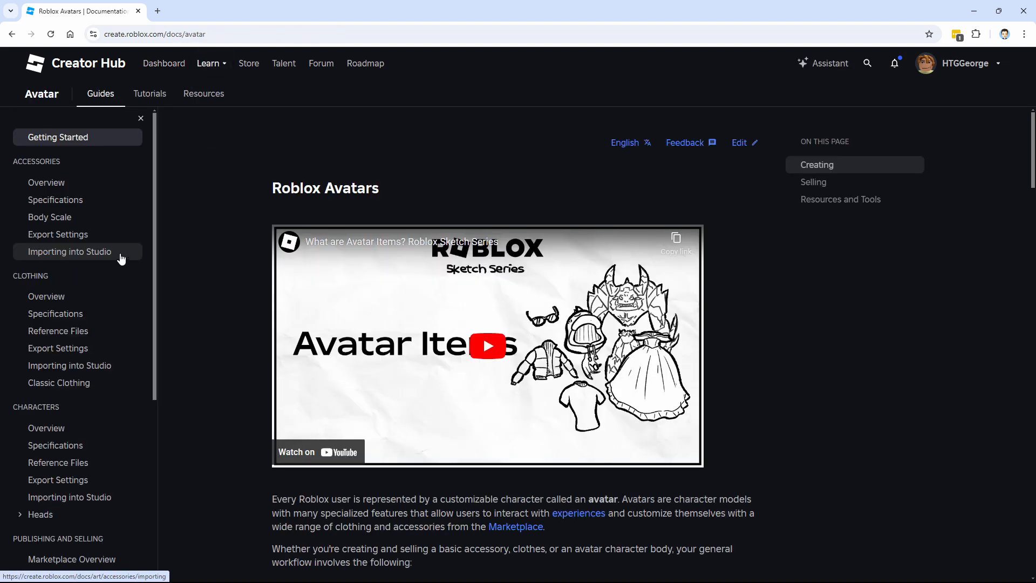
left_click(73, 384)
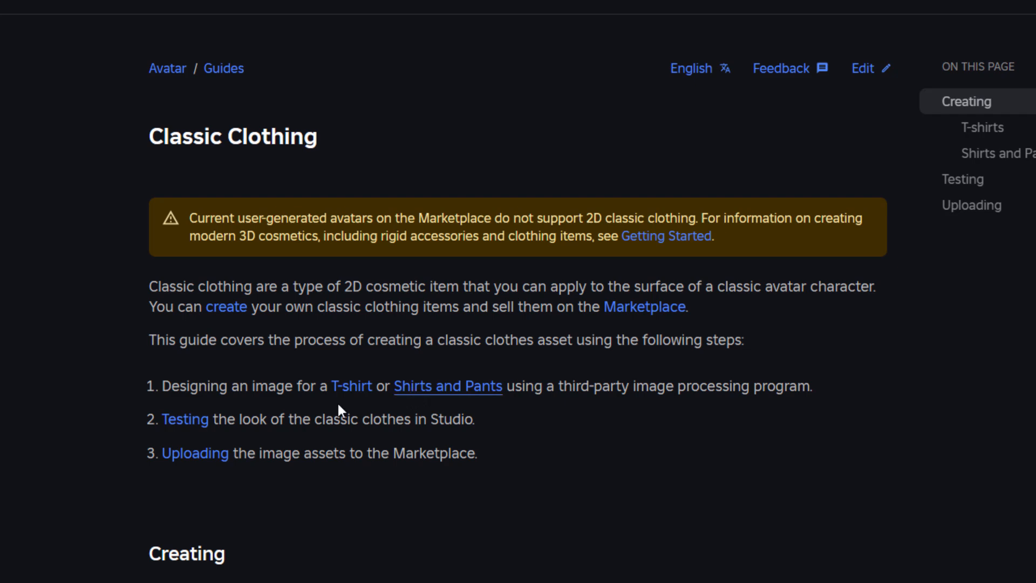
left_click(448, 395)
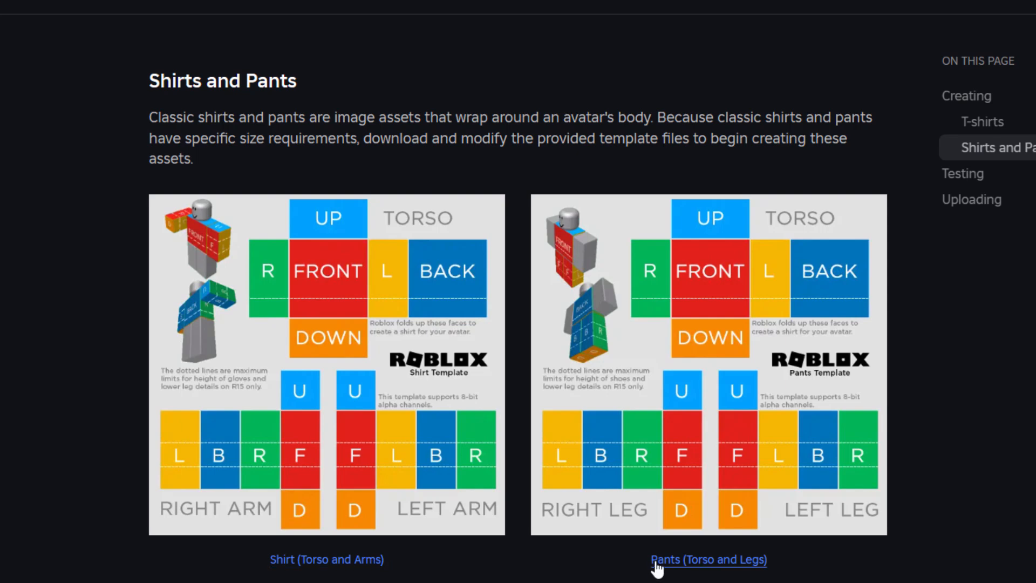
Download the pants template, saving Classic-Clothing-Templates.zip into the Roblox folder
left_click(698, 561)
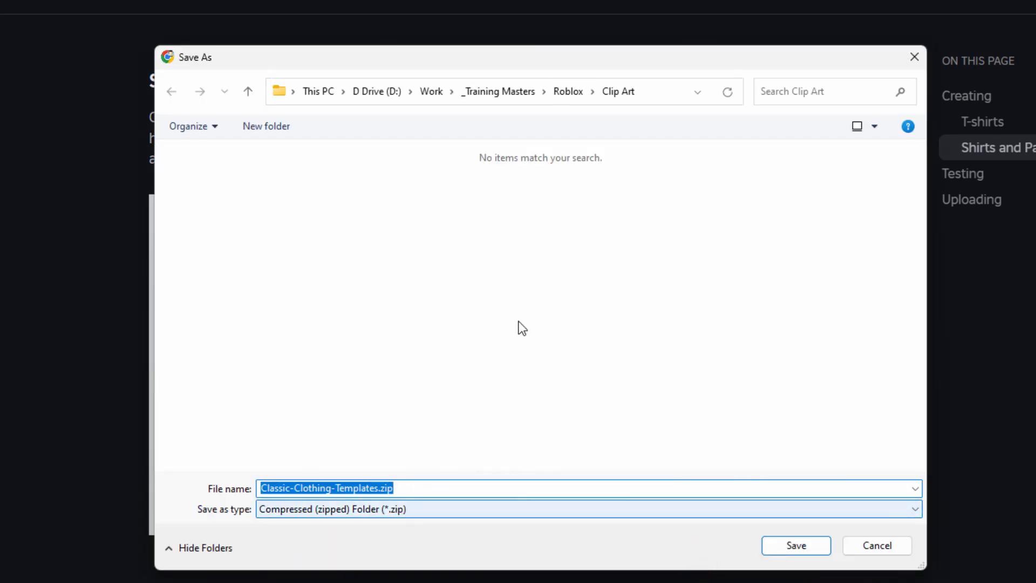
left_click(570, 91)
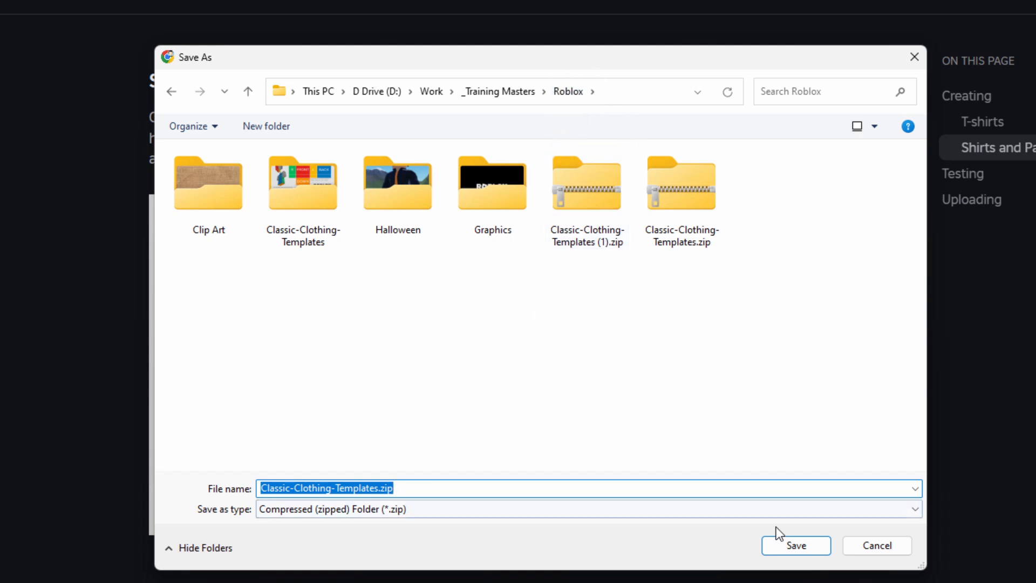
left_click(795, 546)
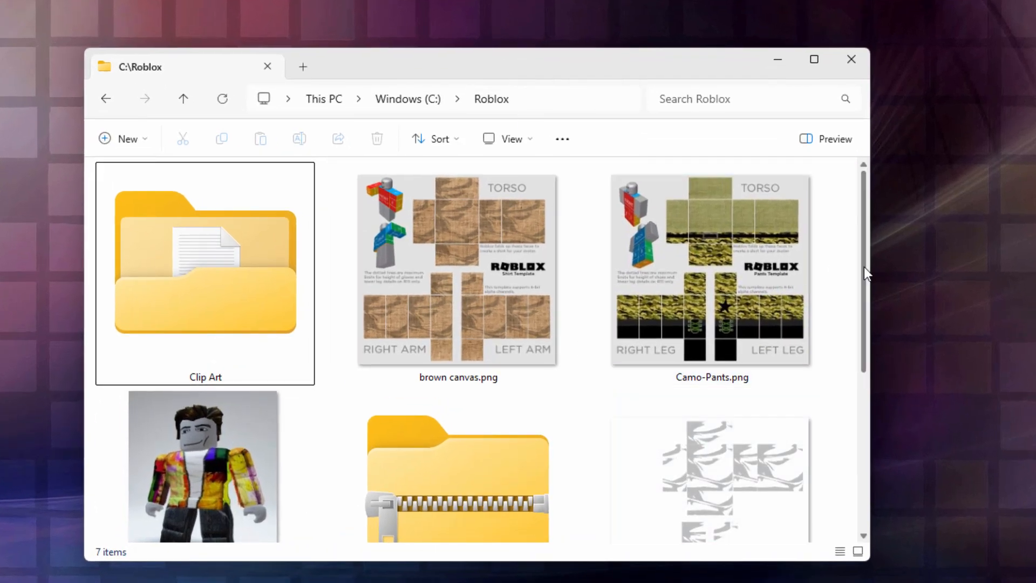
Extract Classic-Clothing-Templates.zip to C:\Roblox\Classic-Clothing-Templates
left_click_drag(863, 268, 865, 317)
left_click(433, 443)
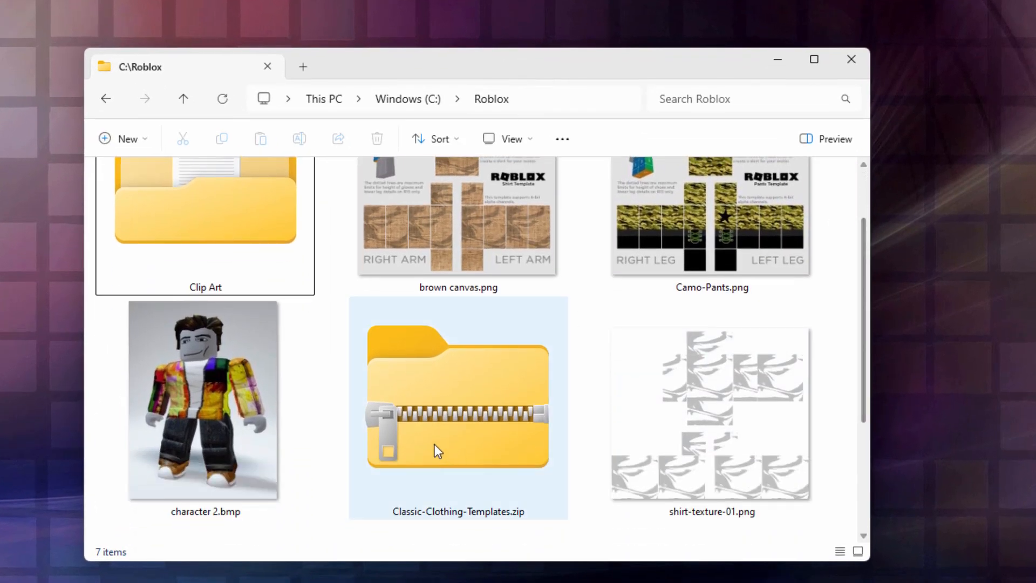
right_click(458, 391)
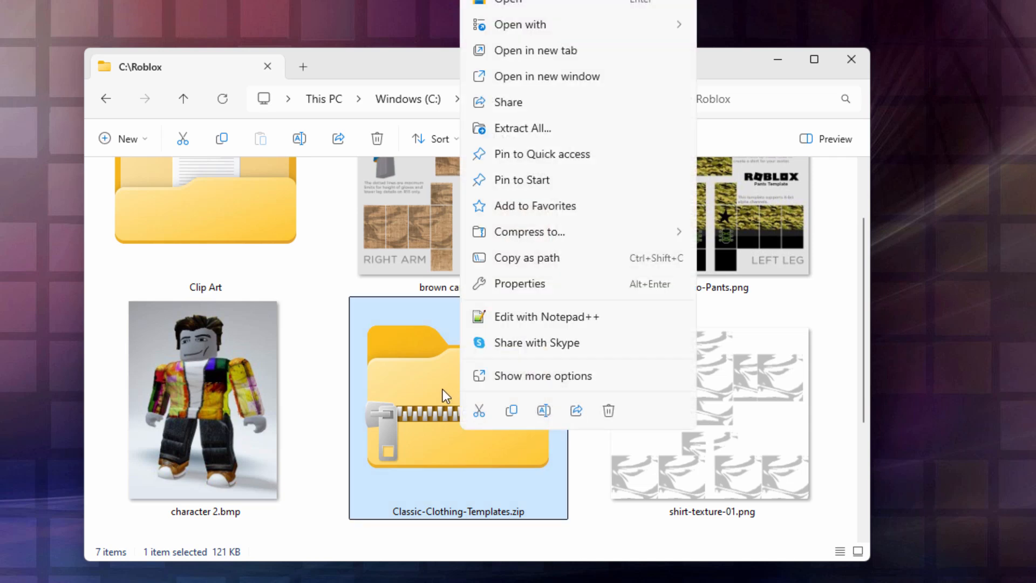
left_click(528, 127)
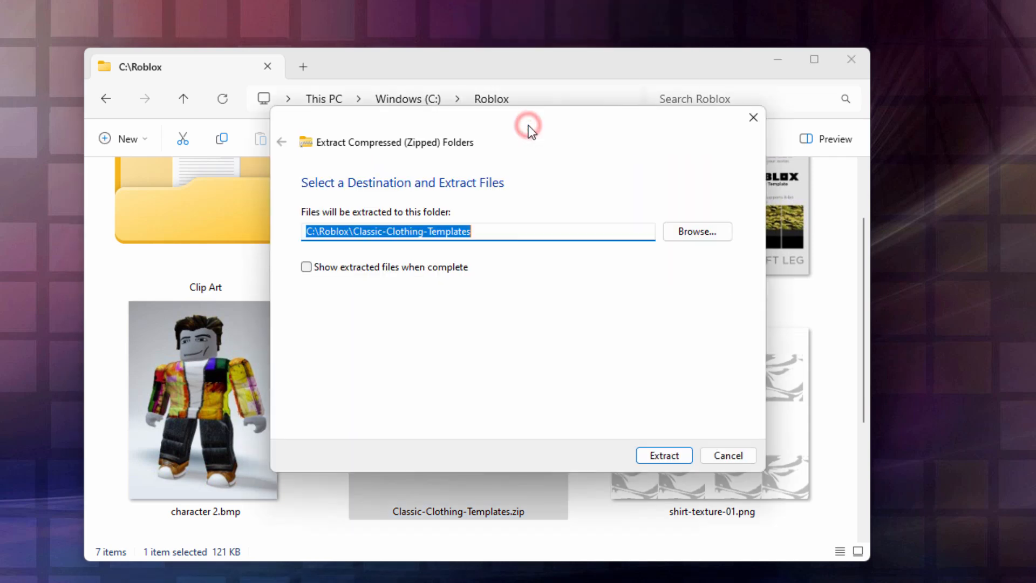
left_click(675, 455)
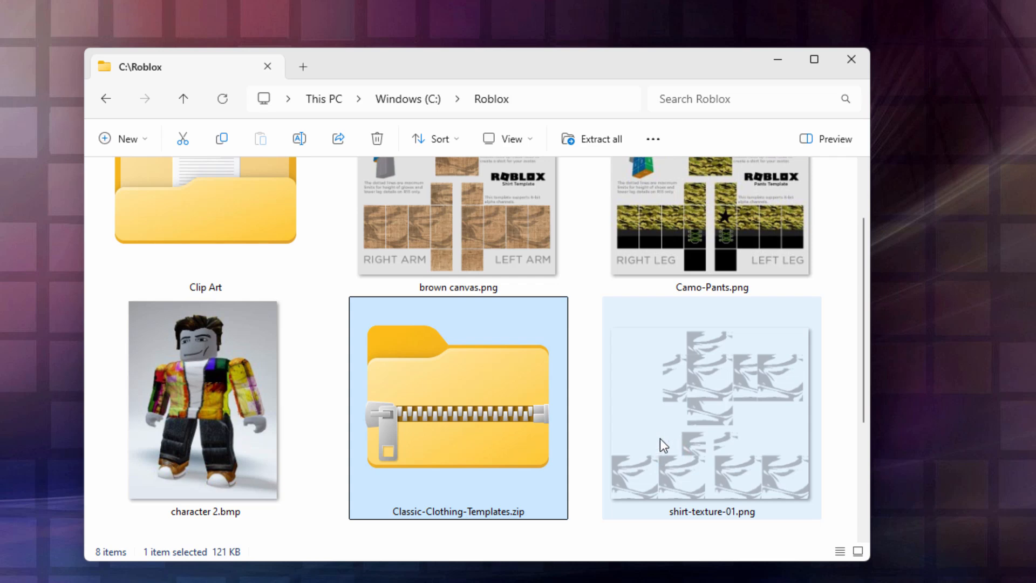
Open the extracted Classic-Clothing-Templates folder
scroll(860, 423, "down", 3)
left_click(461, 452)
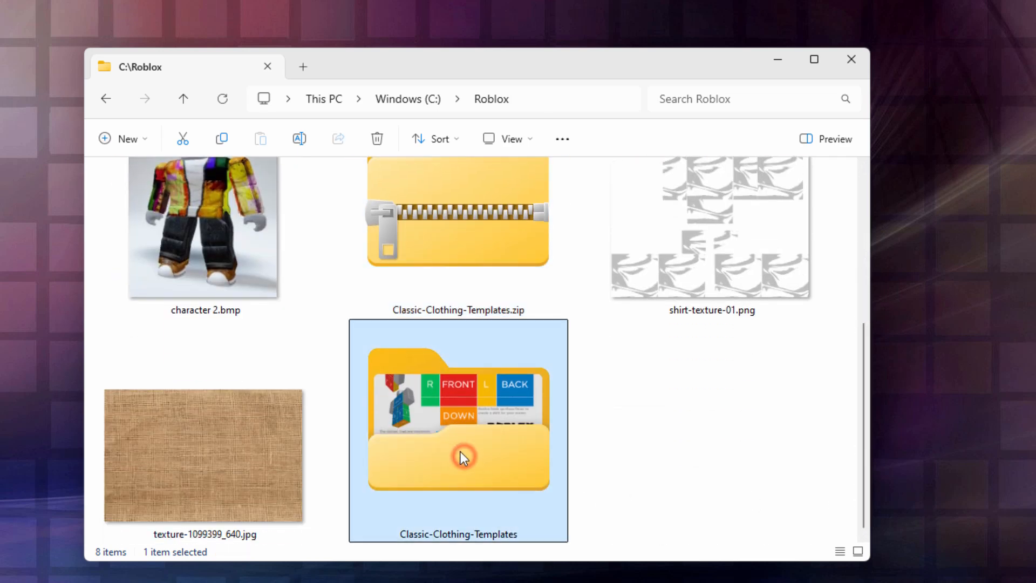
double_click(456, 451)
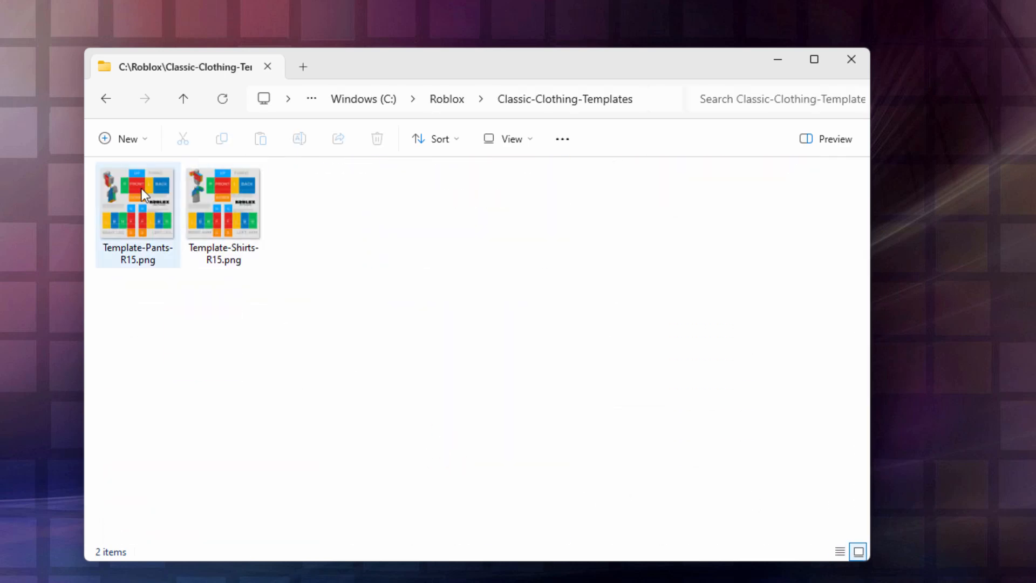
Switch the folder to large icons and compare the Template-Pants-R15 and Template-Shirts-R15 images
left_click(135, 223)
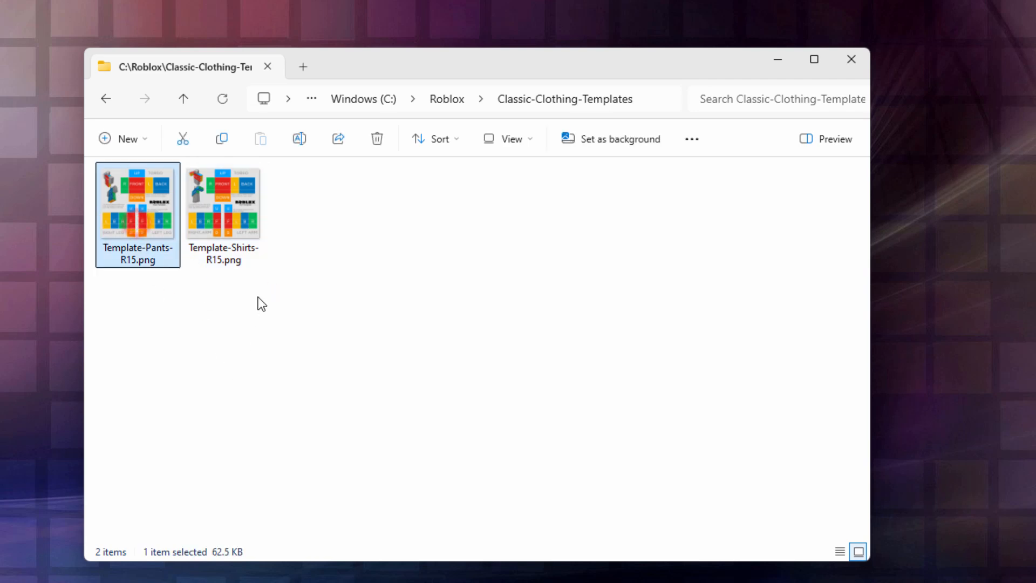
left_click(240, 226)
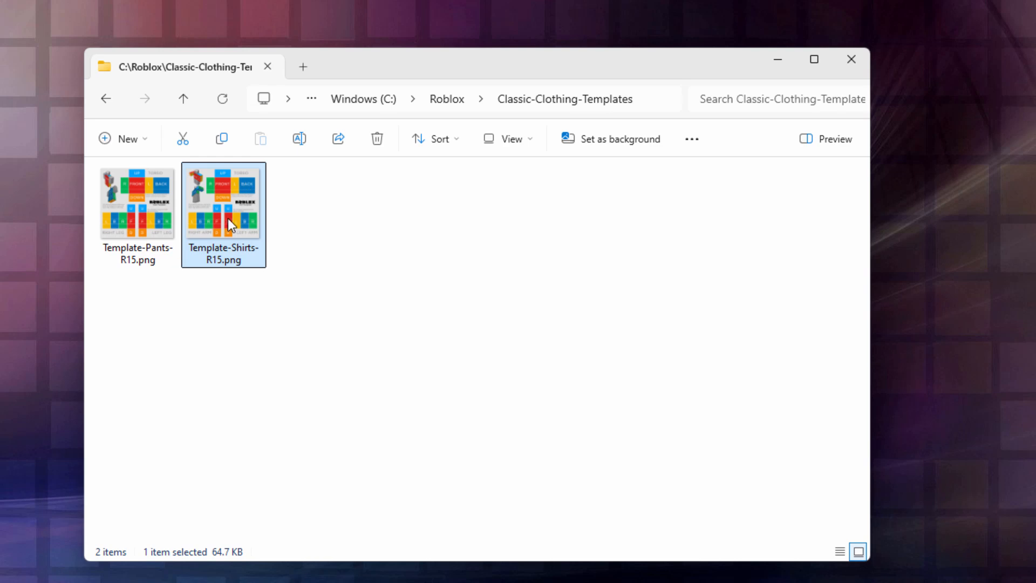
mouse_move(252, 212)
left_click(529, 140)
left_click(529, 176)
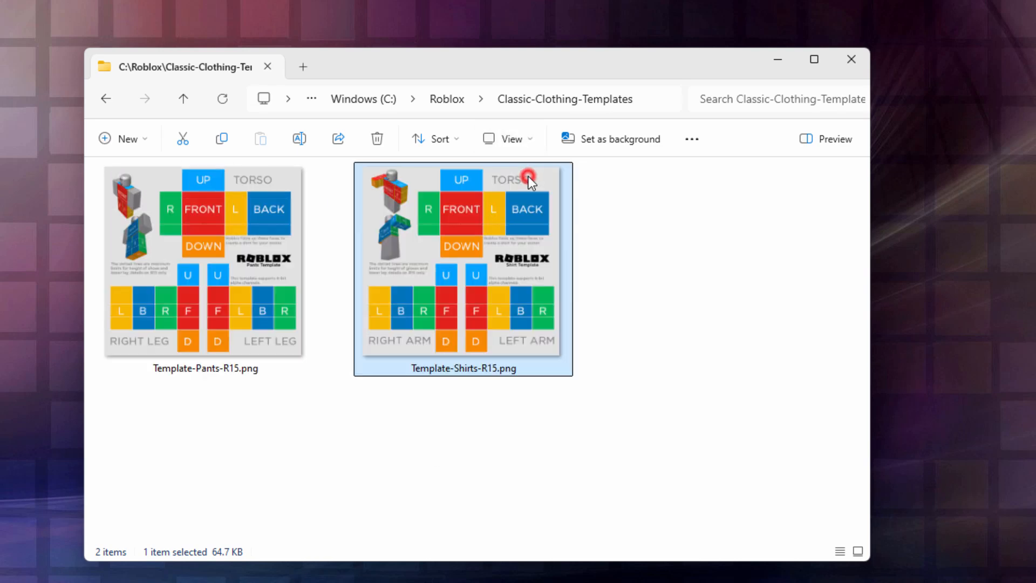
mouse_move(442, 247)
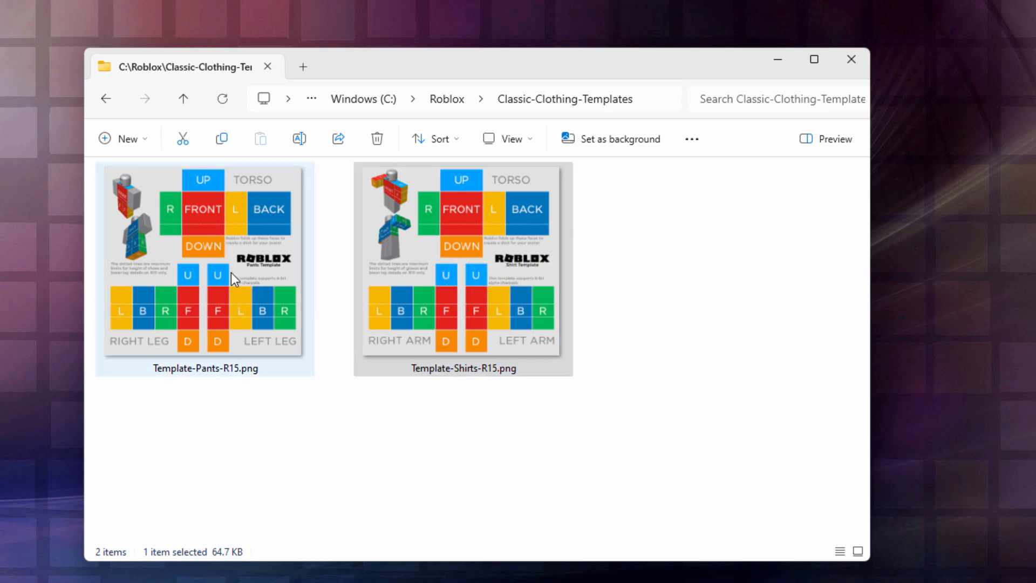
mouse_move(205, 292)
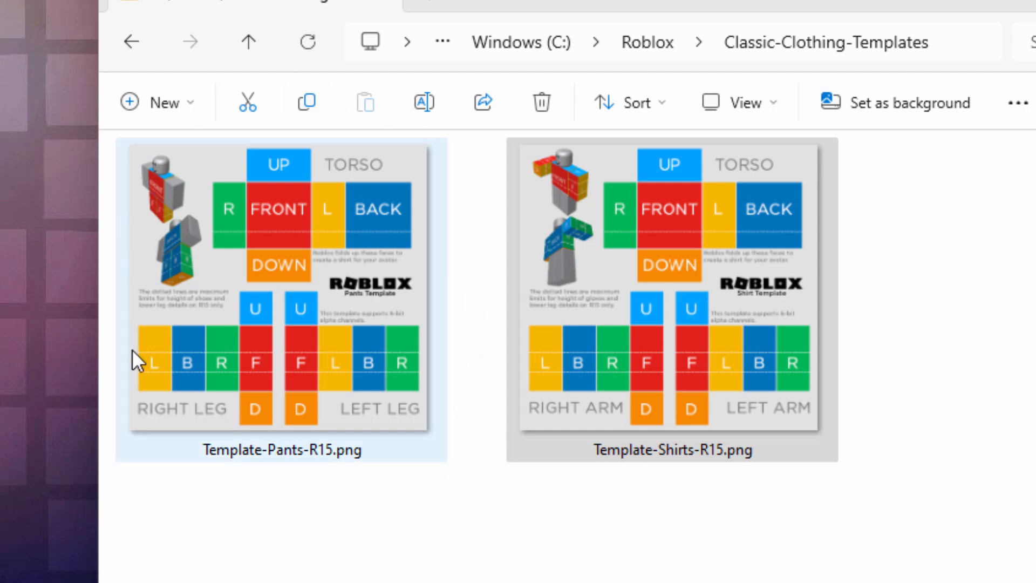
mouse_move(355, 292)
mouse_move(371, 398)
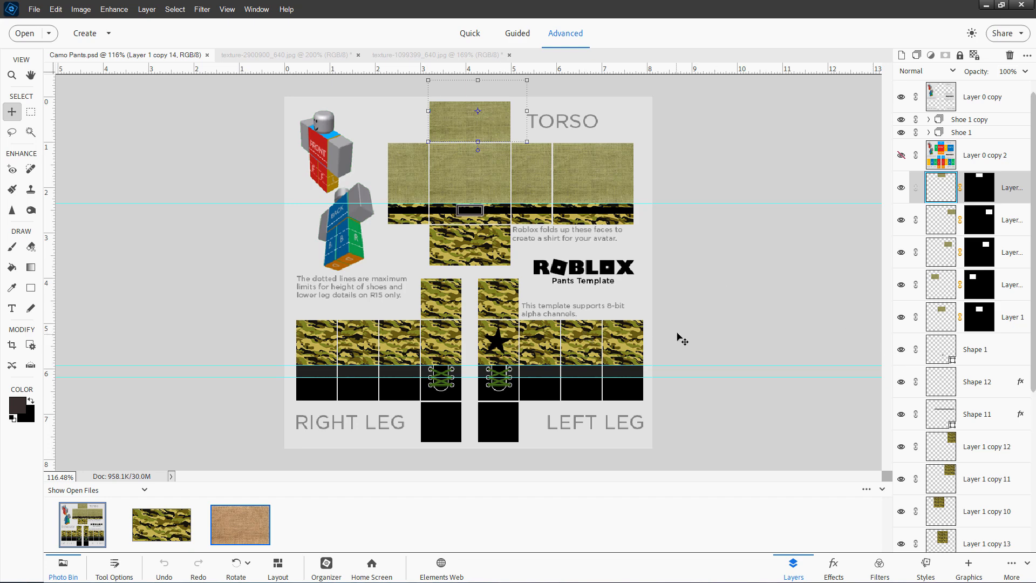
Show the colored template layer Layer 0 copy 2 and move it to the top of the layer stack
left_click(901, 156)
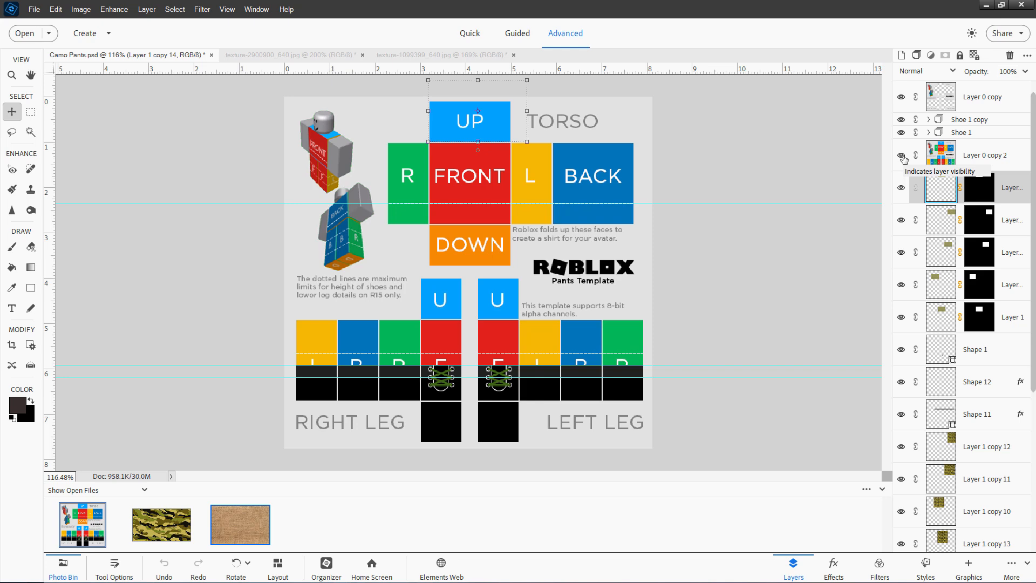
left_click_drag(990, 146, 981, 88)
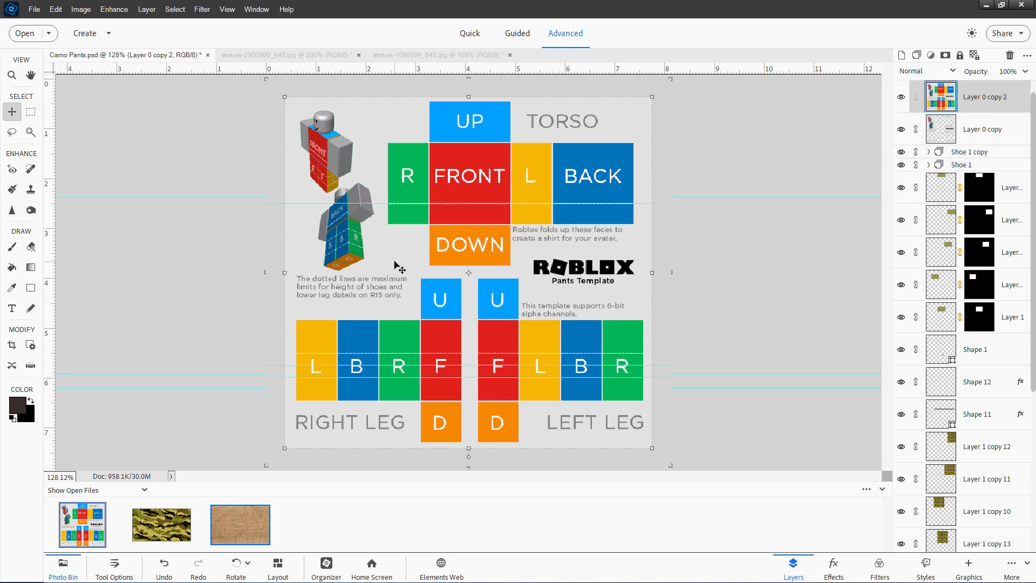
Duplicate Layer 0 copy 2 as Layer 0 copy 3
scroll(398, 265, "up", 2)
scroll(397, 265, "up", 4)
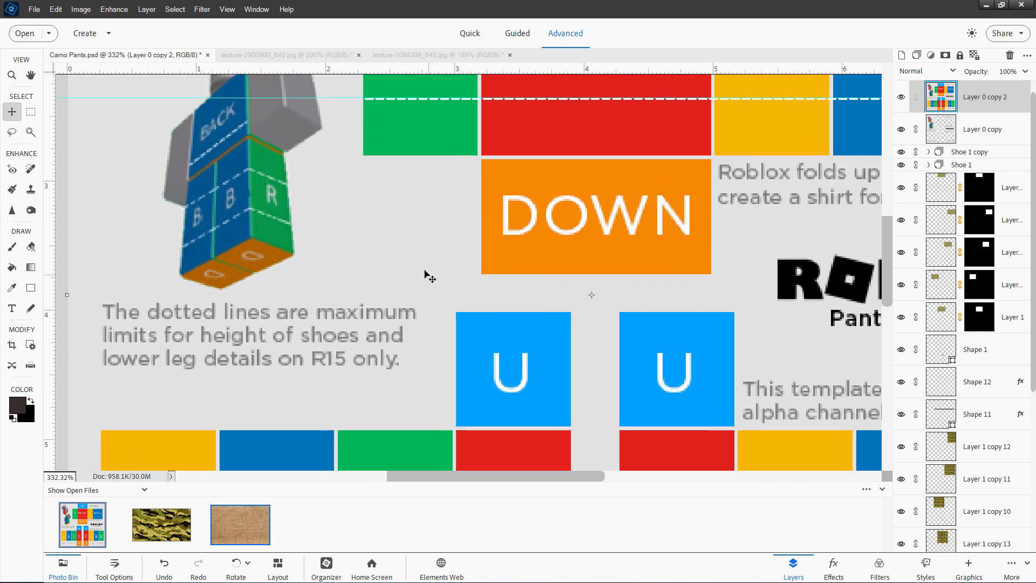
left_click_drag(423, 277, 411, 383)
left_click_drag(415, 314, 414, 387)
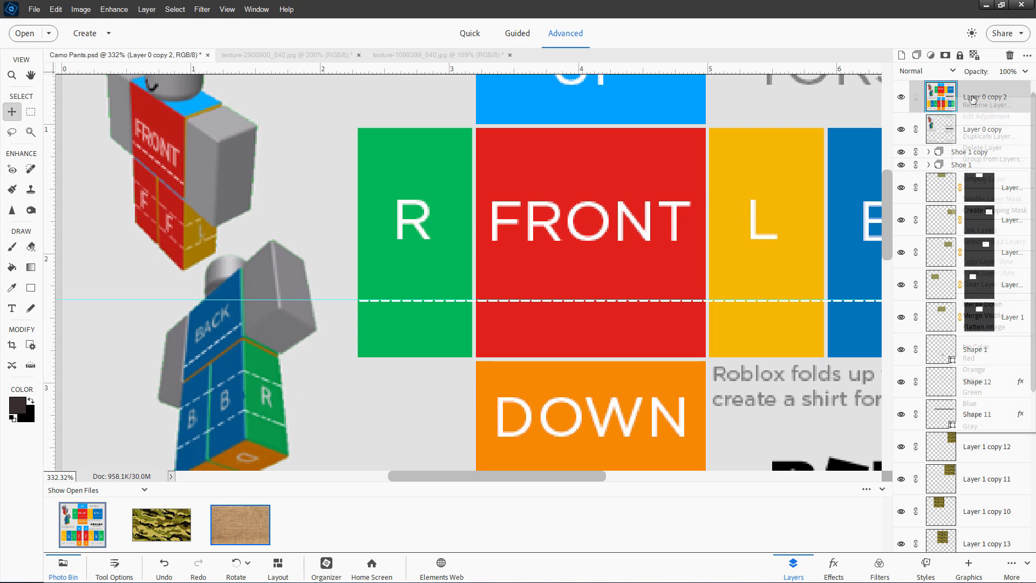
right_click(980, 99)
left_click(981, 138)
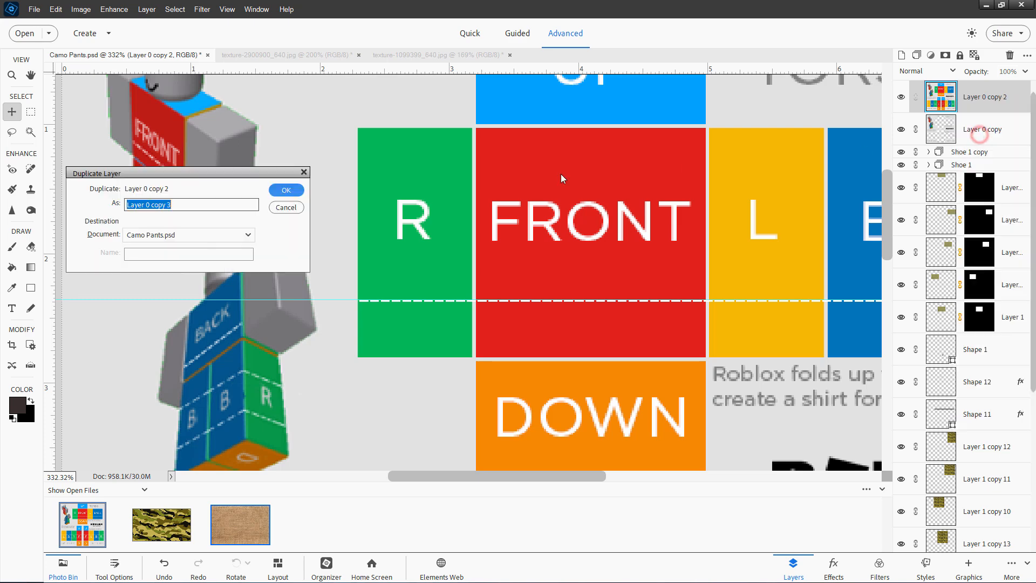
left_click(281, 193)
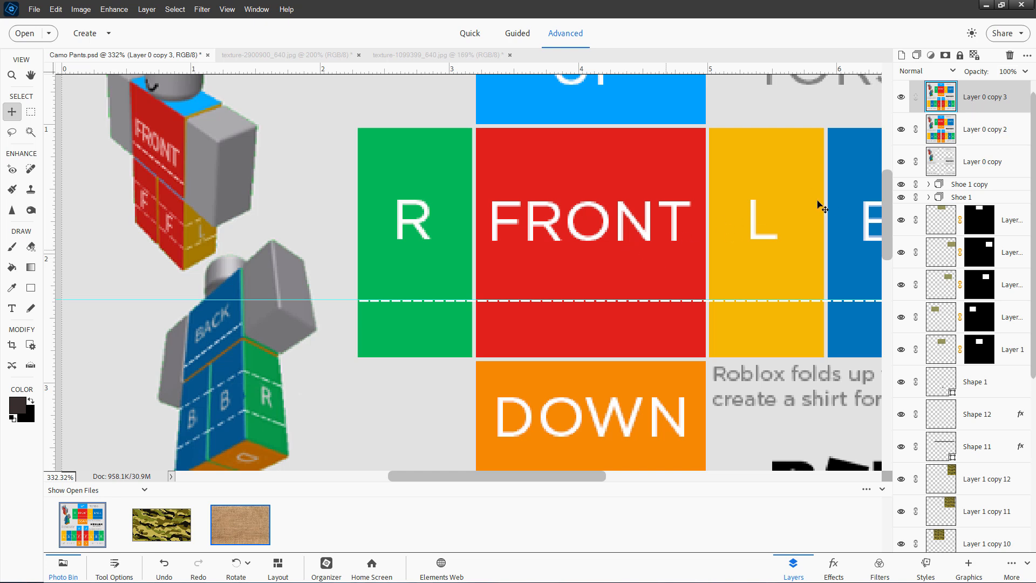
Delete the red FRONT torso panel from the duplicated template layer using a rectangular marquee selection
left_click(31, 112)
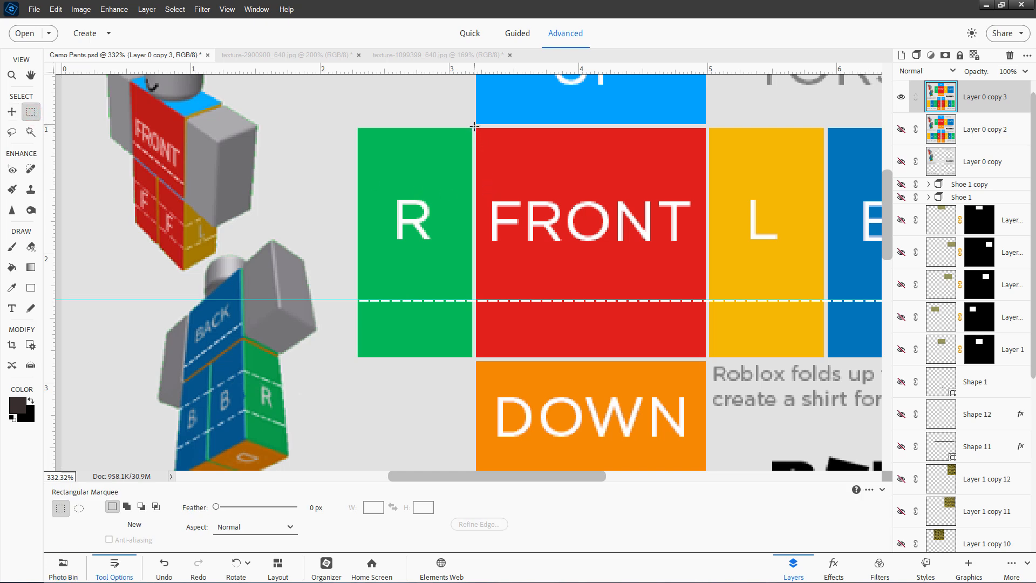
left_click_drag(476, 128, 705, 358)
key("Delete")
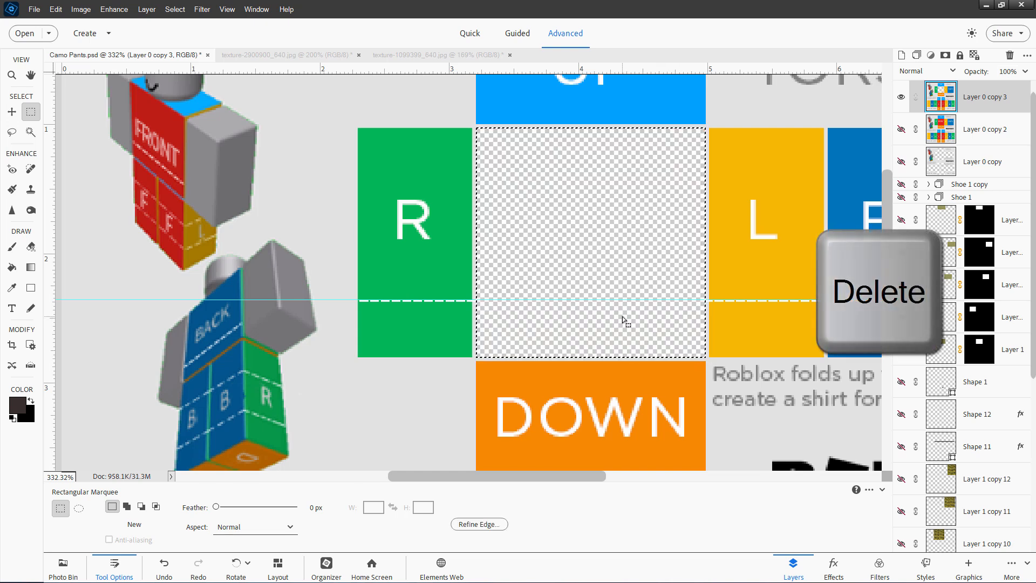
left_click(417, 153)
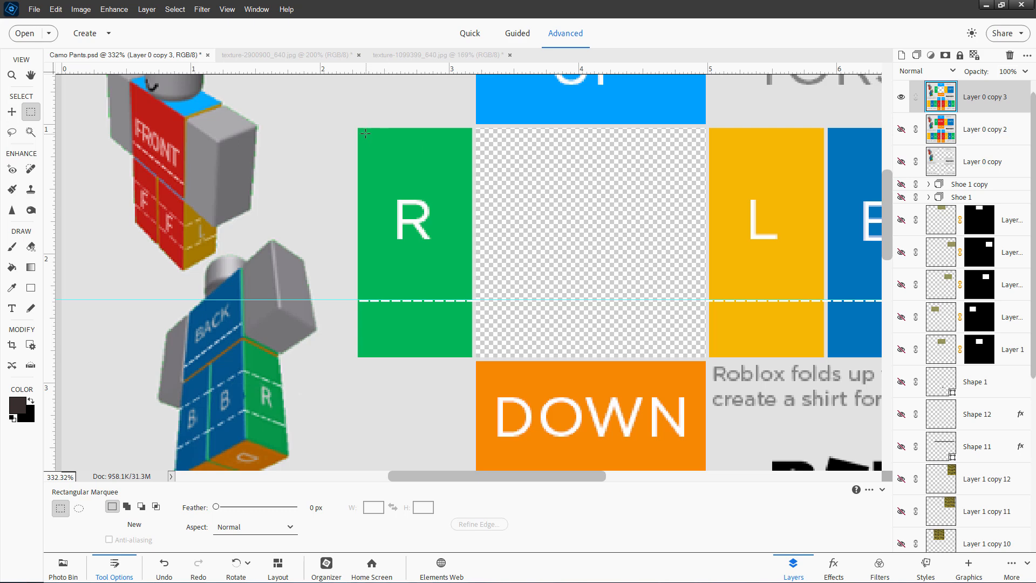
Delete the green R torso panel from the duplicated template layer using a rectangular marquee selection
left_click_drag(360, 129, 462, 324)
key("Delete")
left_click_drag(358, 128, 472, 357)
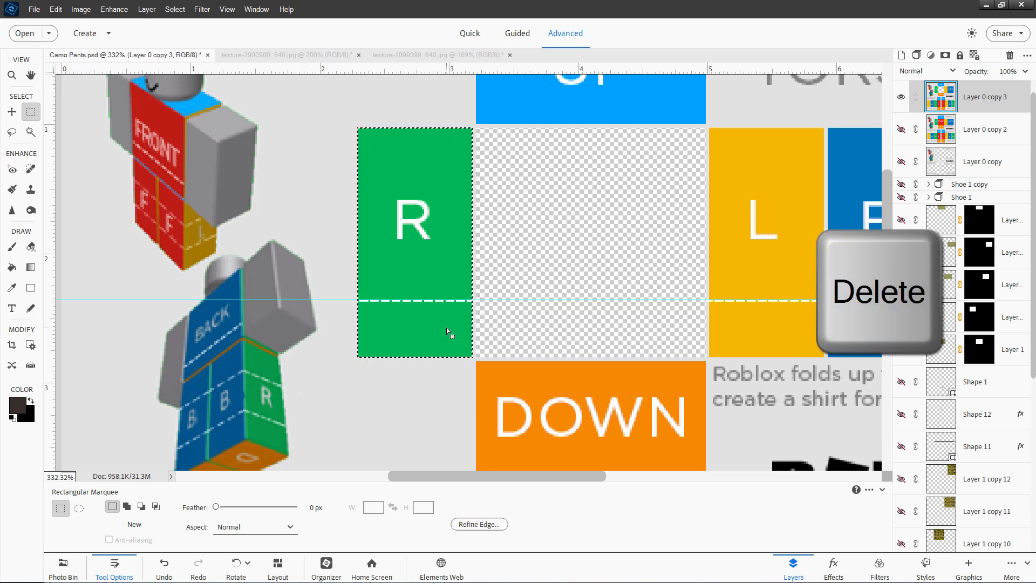
key("Delete")
left_click(443, 231)
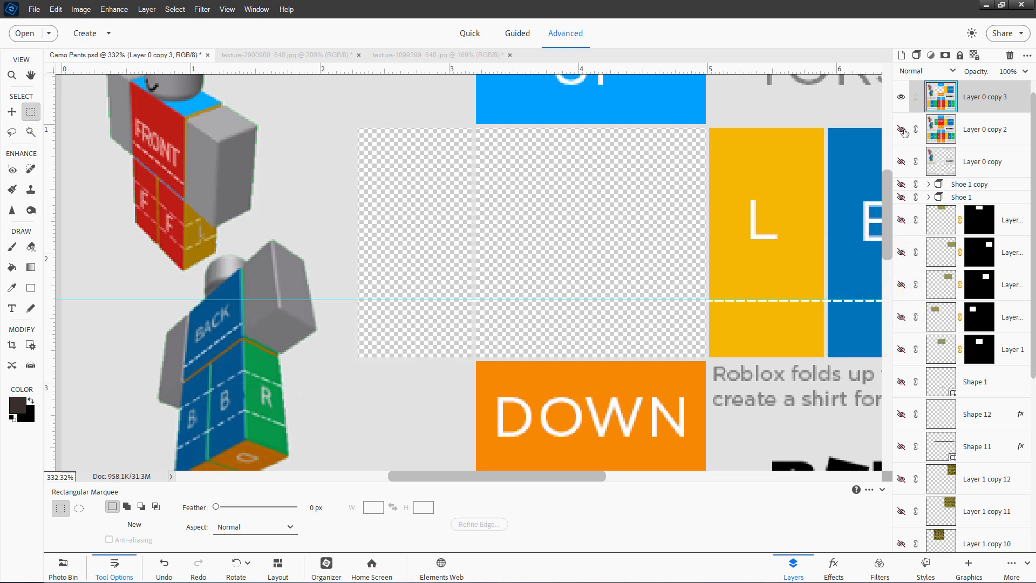
Toggle the template copy layers' visibility so only Layer 0 copy shows, and fit the whole canvas on screen
left_click(901, 129)
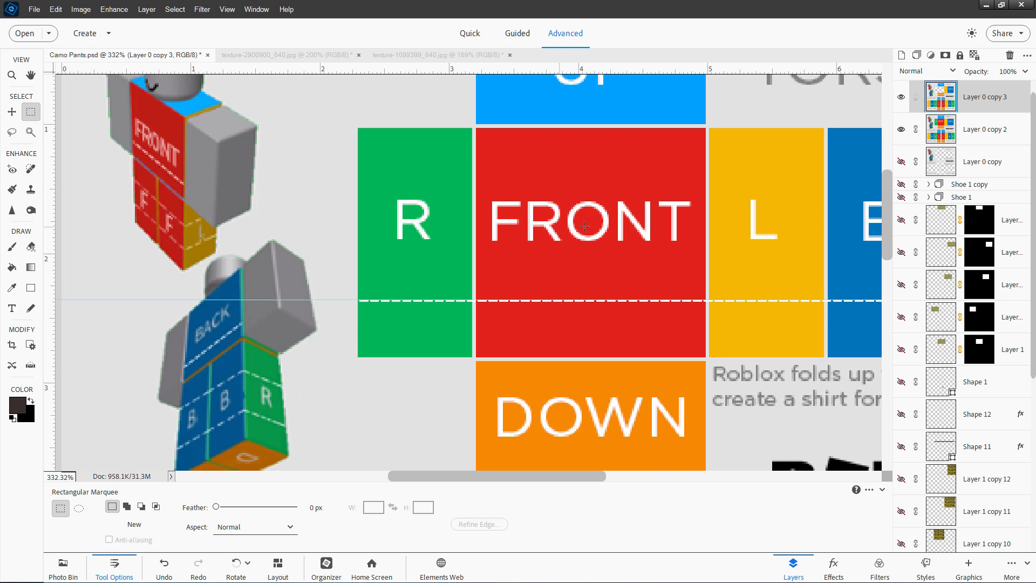
left_click(901, 129)
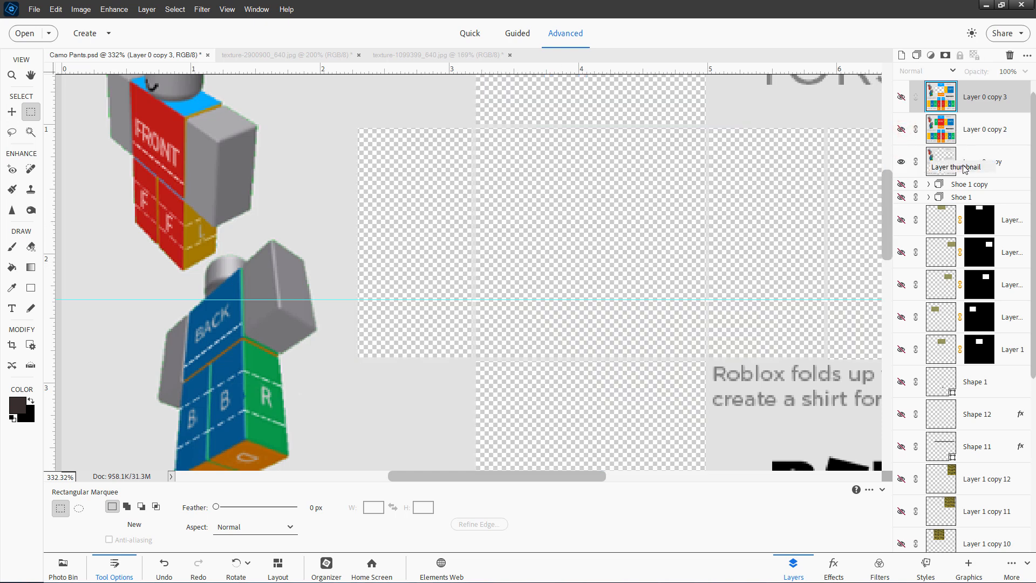
key("ctrl+0")
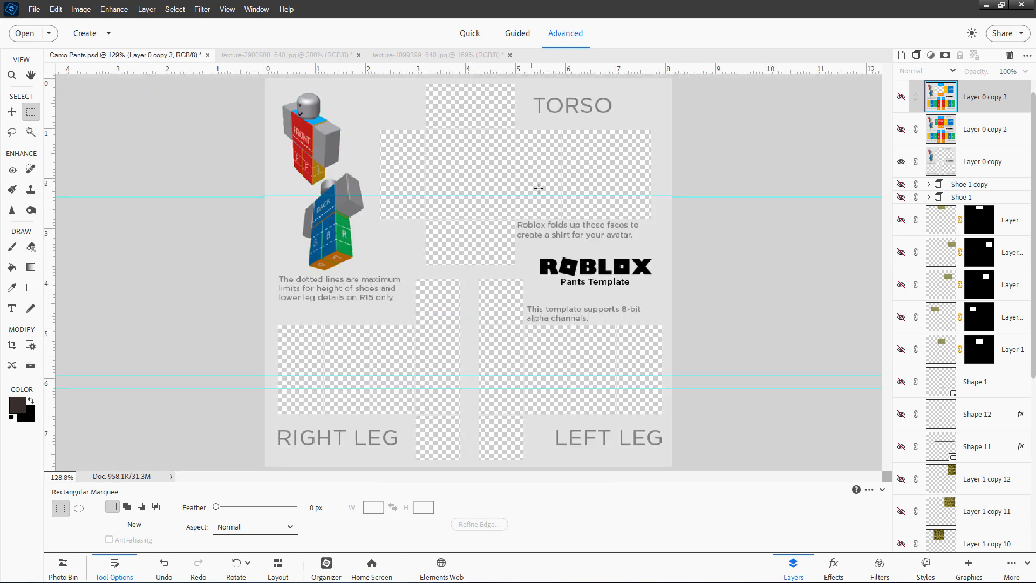
Bring the camo texture image into Camo Pants as a new layer and place it beneath Layer 0 copy
left_click(326, 56)
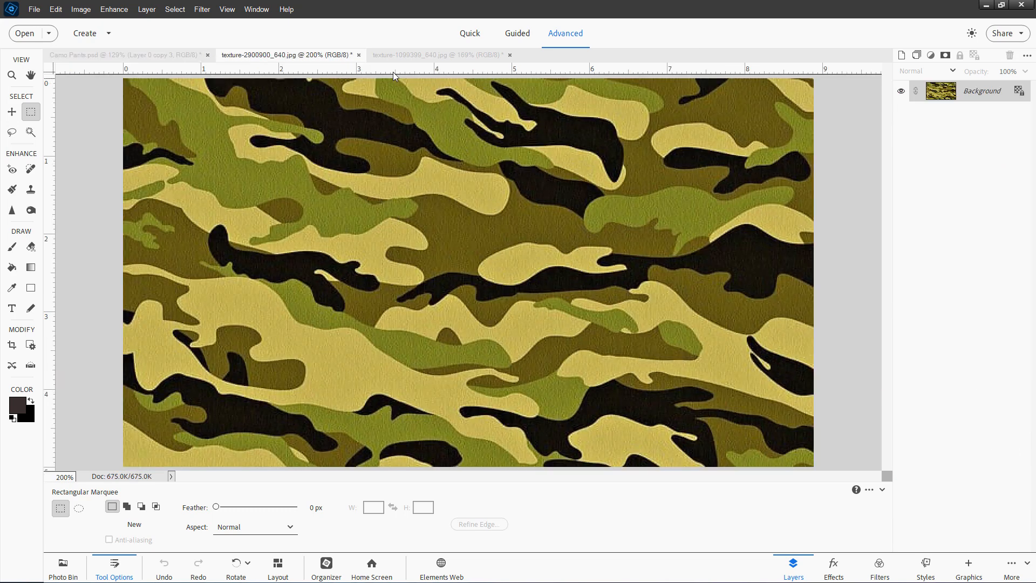
left_click_drag(330, 60, 606, 394)
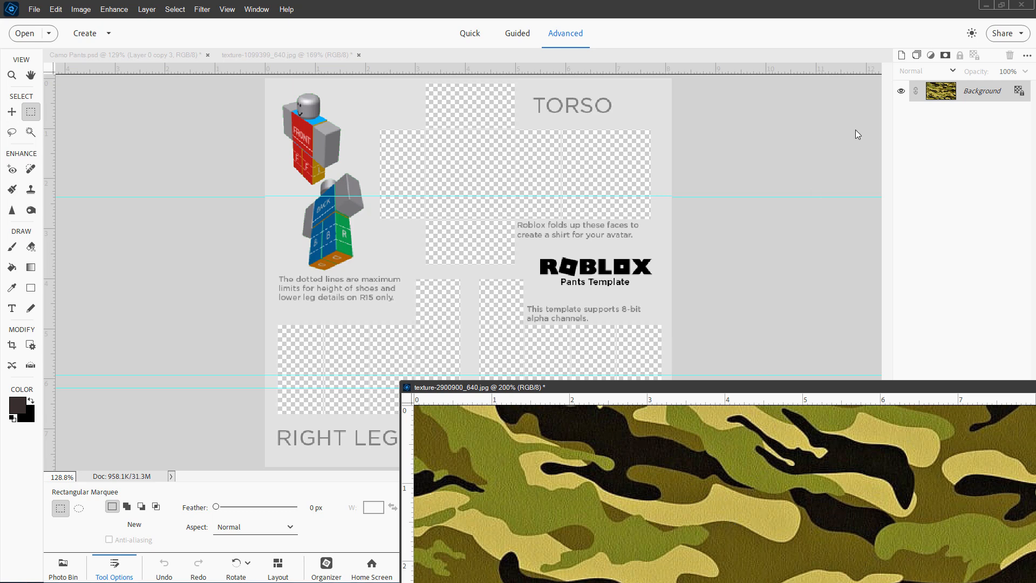
left_click_drag(939, 92, 495, 208)
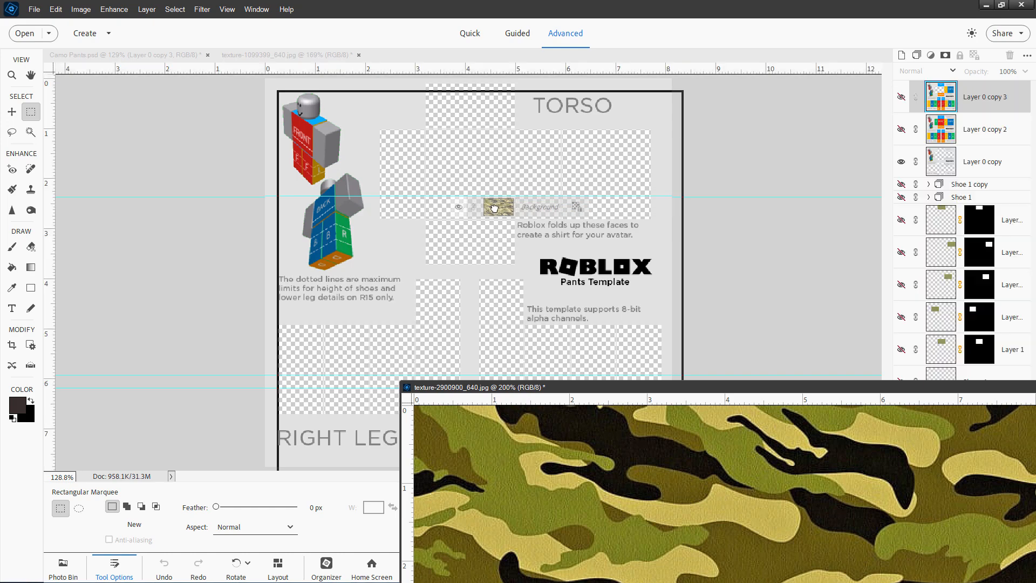
key("ctrl+z")
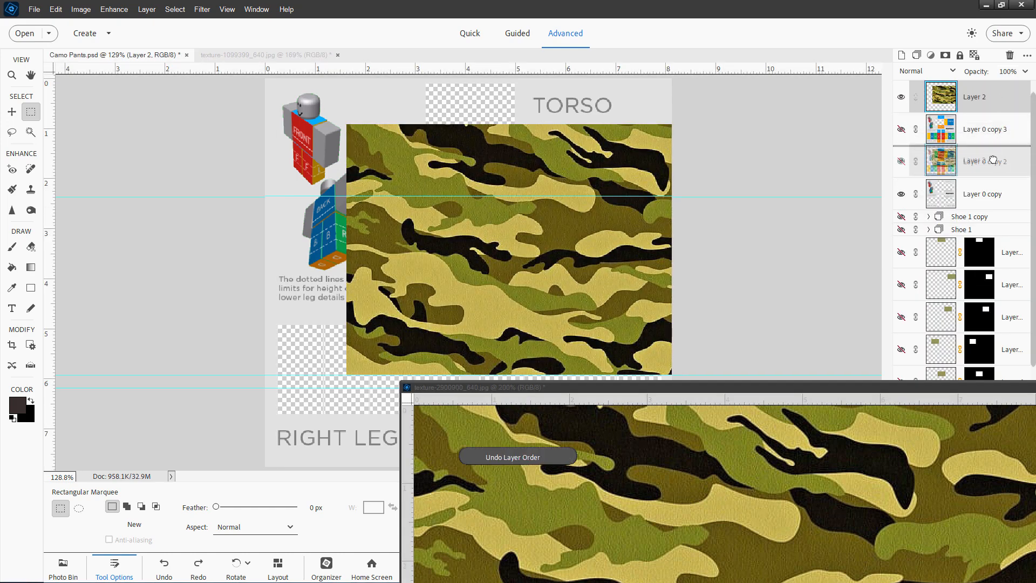
left_click_drag(995, 198, 994, 201)
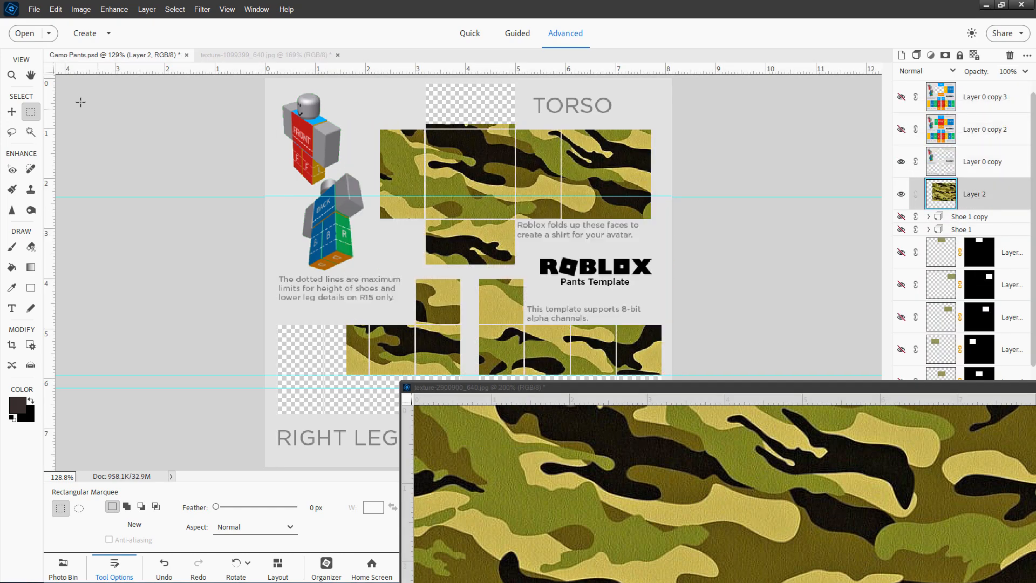
Close the floating texture window, then scale the camo layer to about 20% and position it over the left leg's upper panels
left_click(13, 112)
left_click_drag(710, 387, 383, 259)
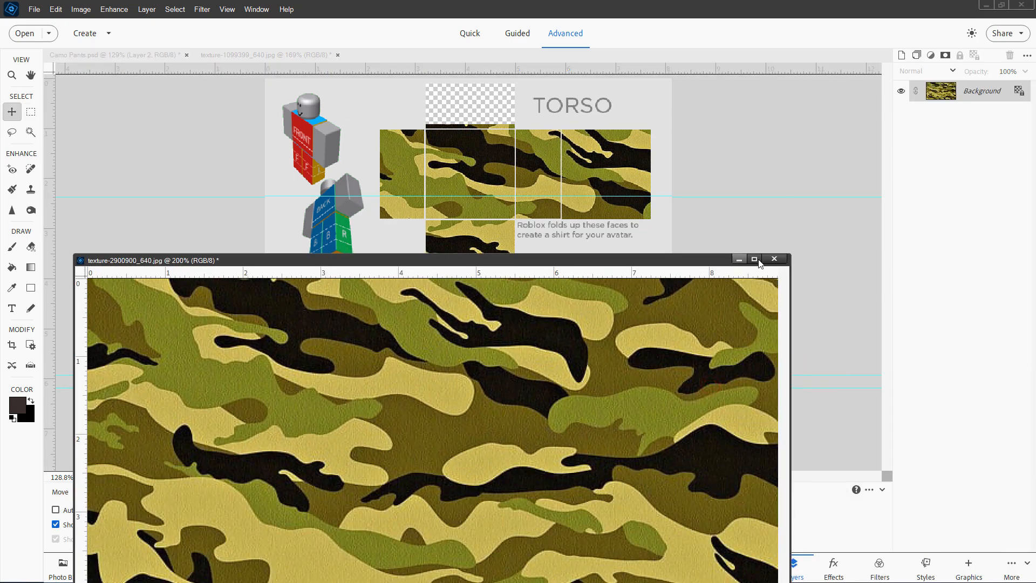
left_click(778, 260)
left_click_drag(480, 160, 398, 198)
left_click_drag(265, 162, 580, 339)
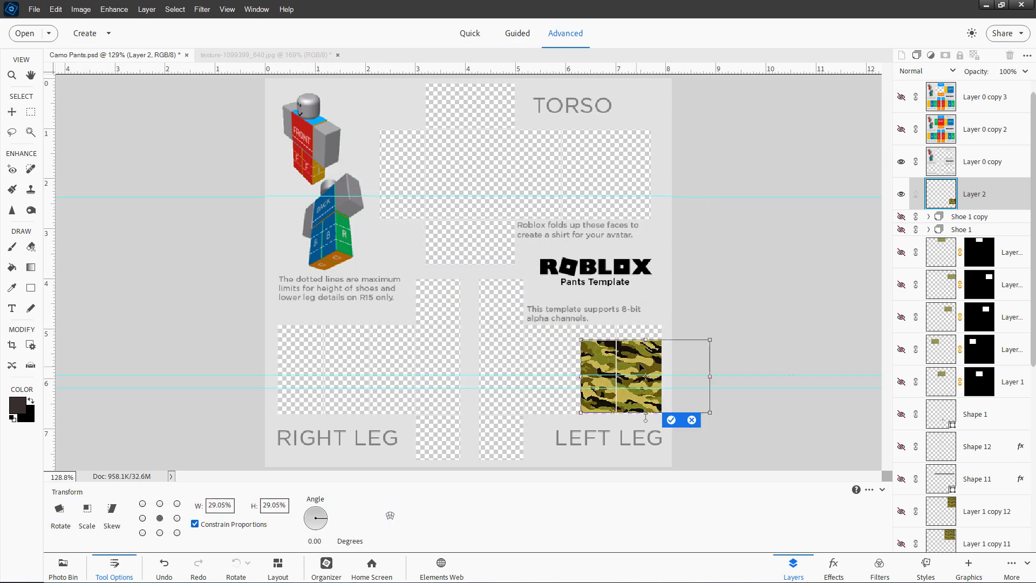
left_click_drag(641, 365, 540, 350)
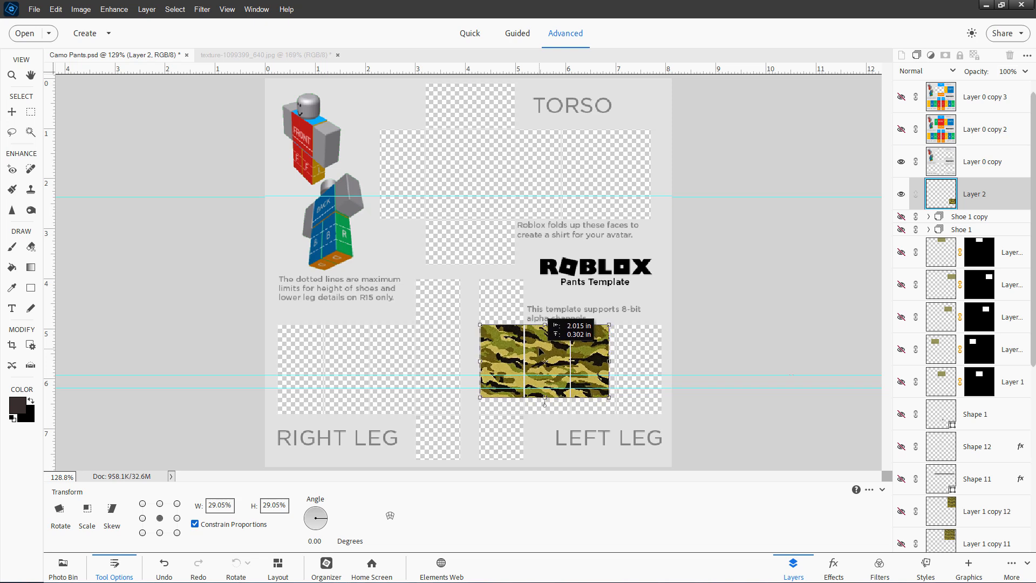
left_click_drag(609, 398, 571, 378)
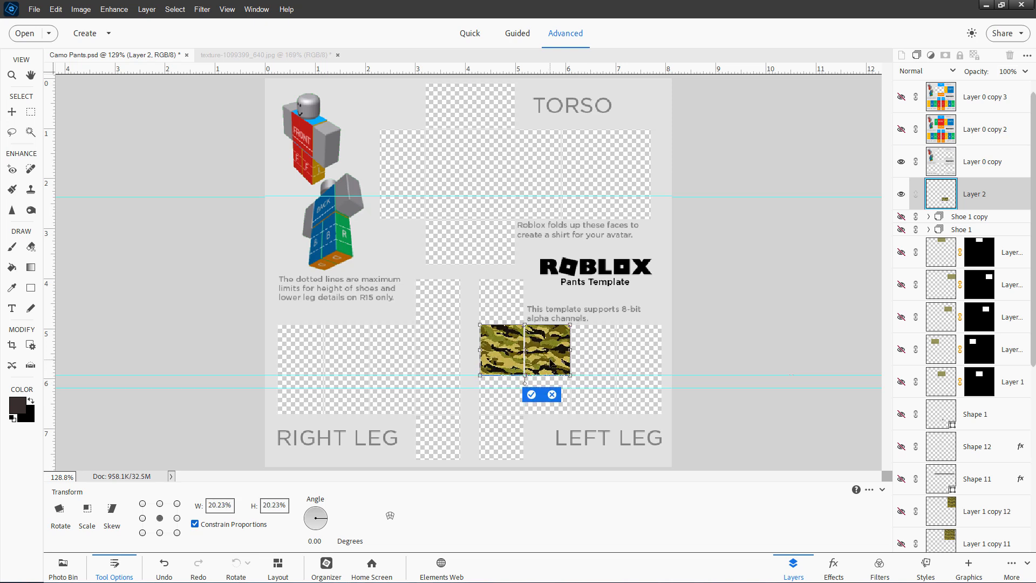
left_click(531, 394)
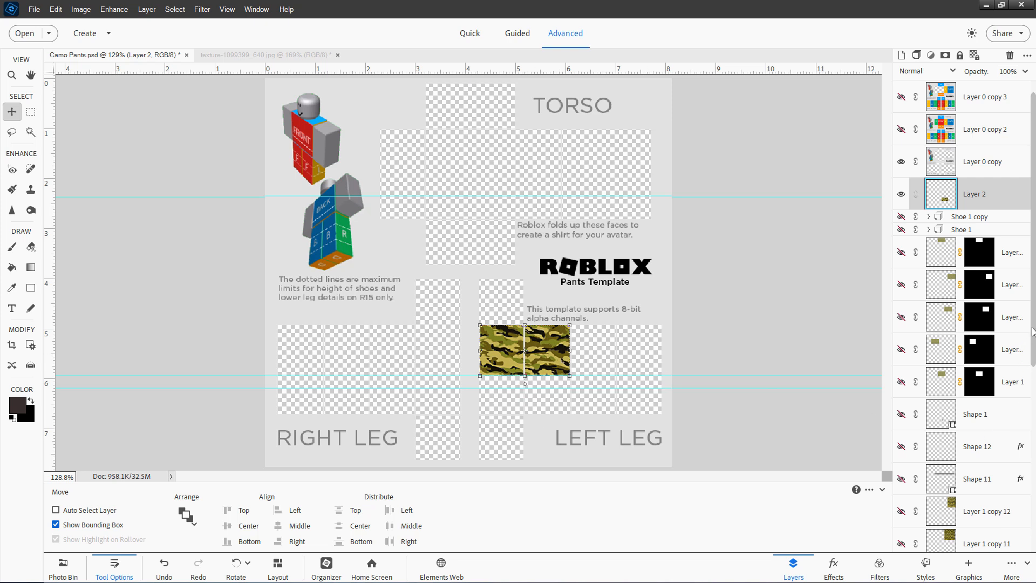
Duplicate the camo layer and move the copy down to cover the left leg's lower panels
scroll(979, 478, "down", 5)
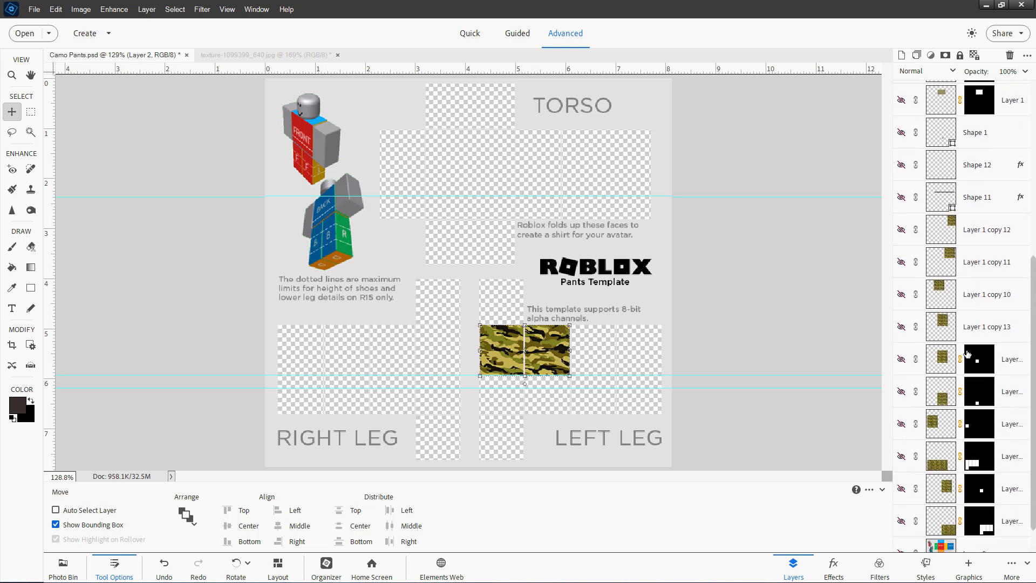
left_click_drag(1033, 387, 1033, 183)
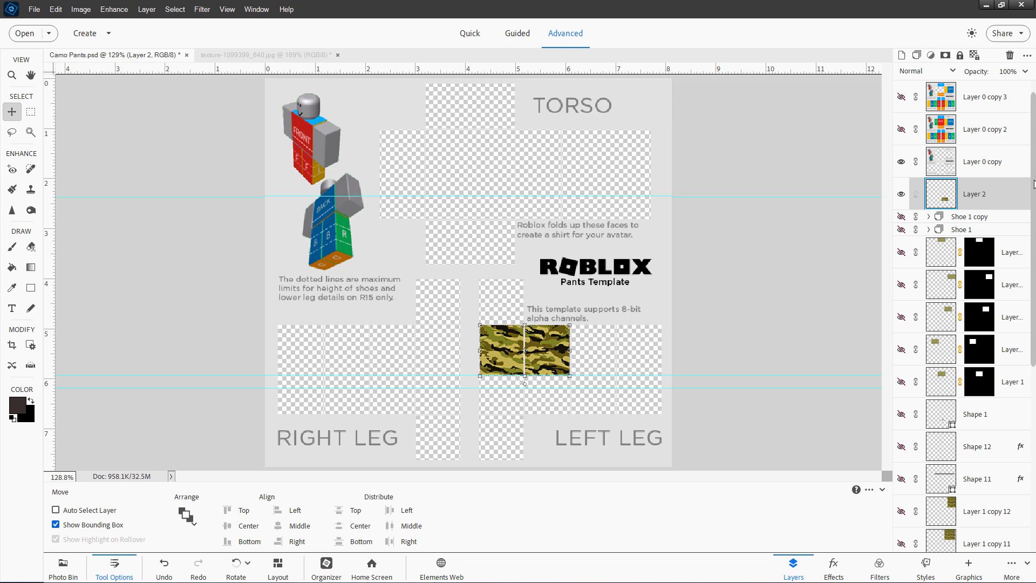
right_click(970, 198)
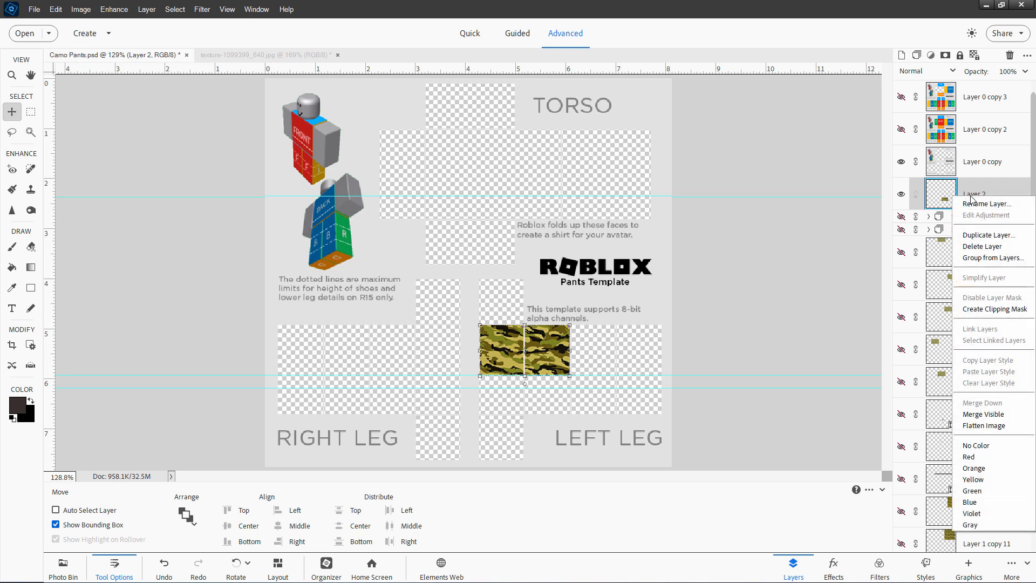
left_click(989, 234)
left_click(281, 190)
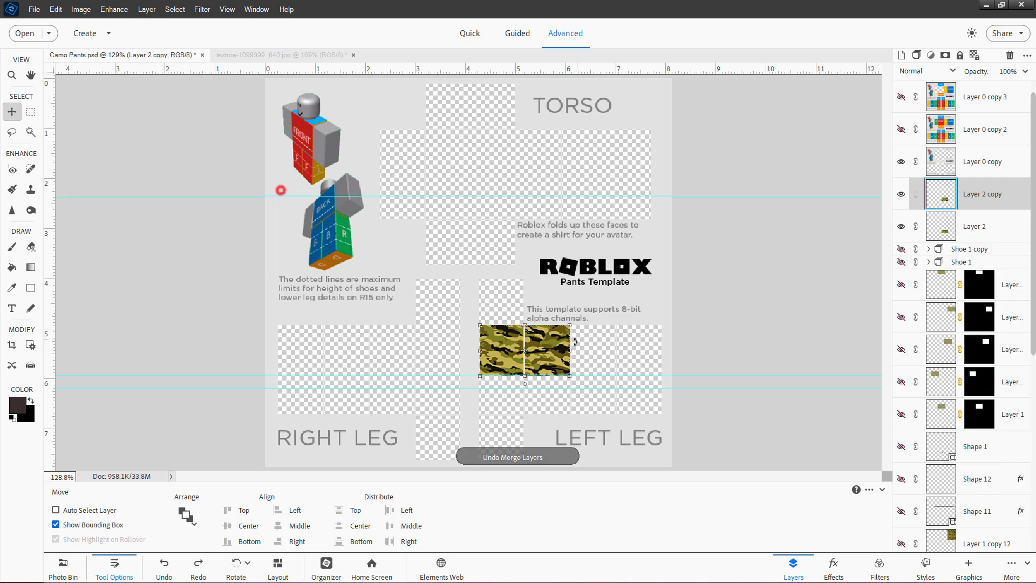
left_click_drag(559, 351, 551, 399)
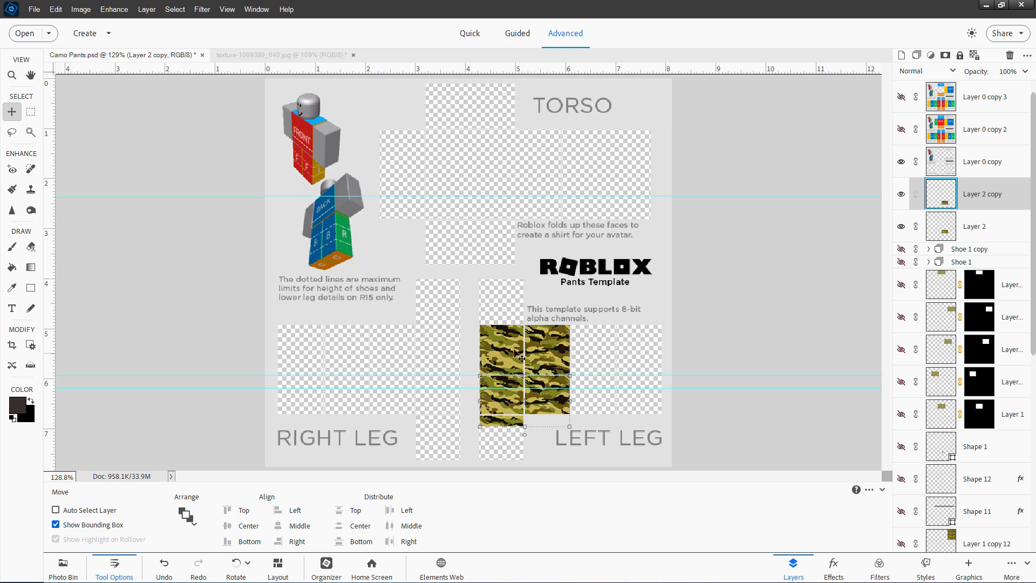
Merge the two camo layers into one and nudge the merged layer slightly into place
left_click(991, 219, "ctrl")
right_click(987, 223)
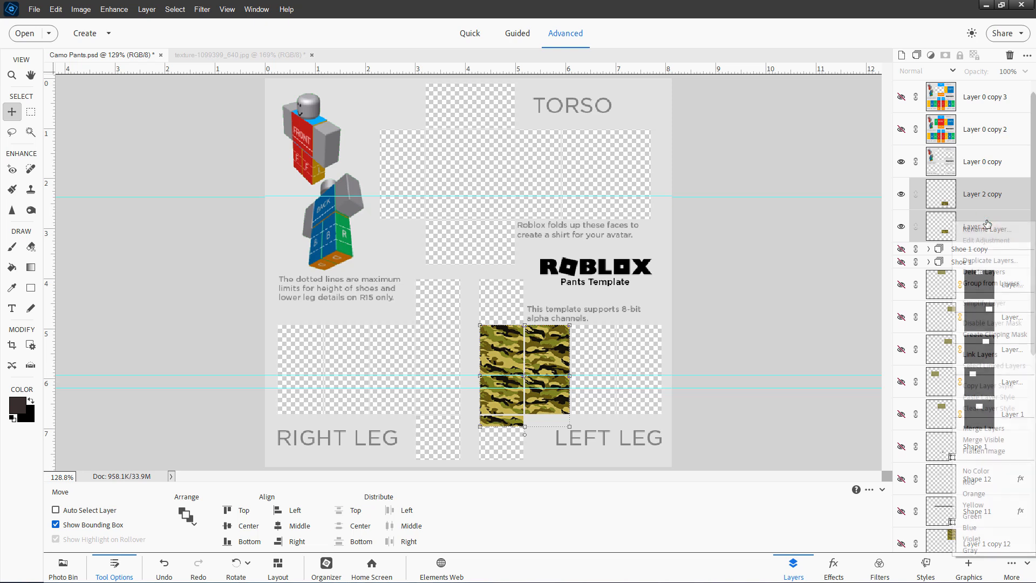
left_click(991, 430)
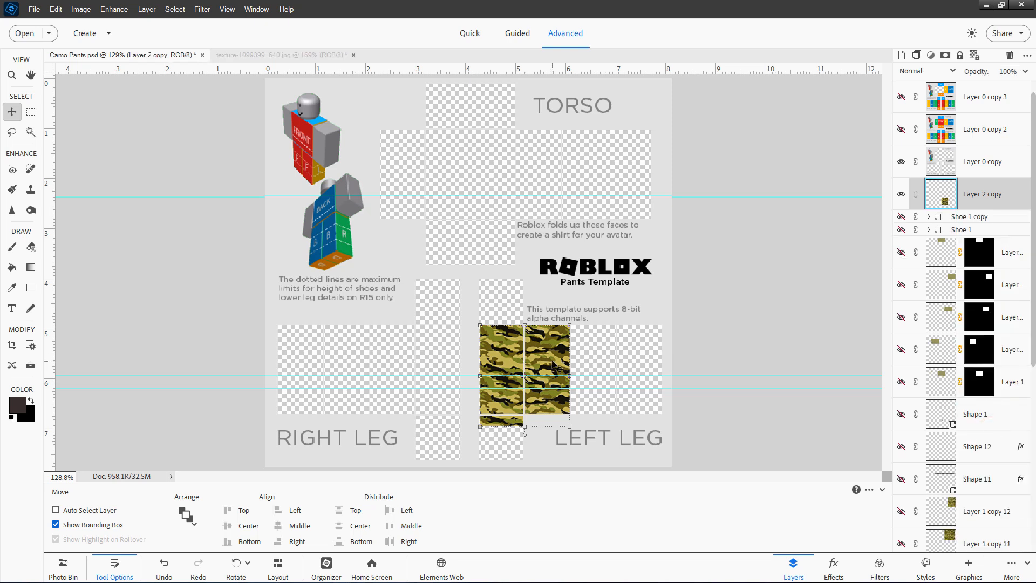
mouse_move(547, 359)
left_mouse_down()
mouse_move(628, 360)
mouse_move(562, 358)
mouse_move(553, 383)
mouse_move(552, 364)
left_mouse_up()
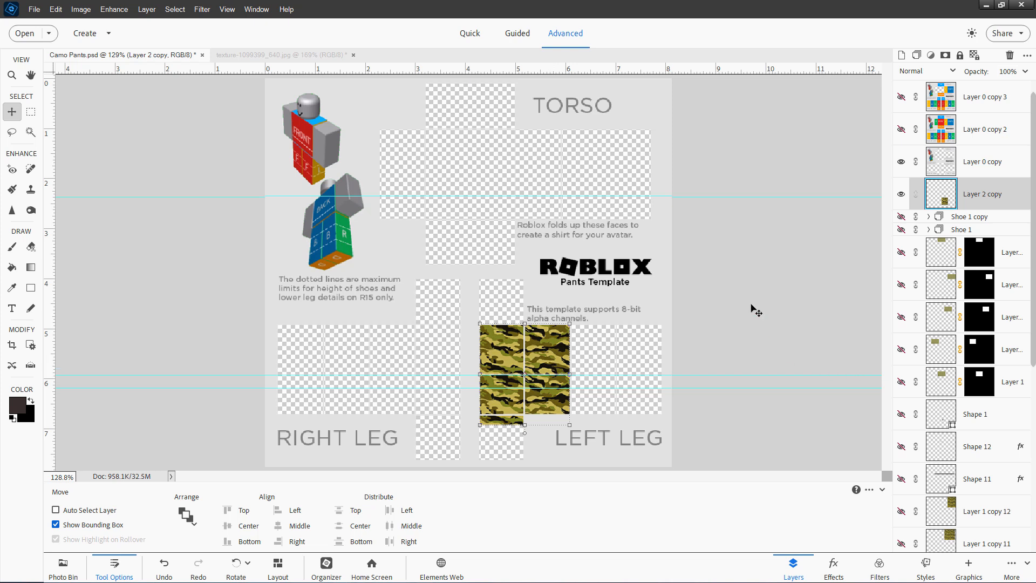
Hide the merged camo layer and turn on the prepared camo piece layers covering all template panels
left_click(901, 195)
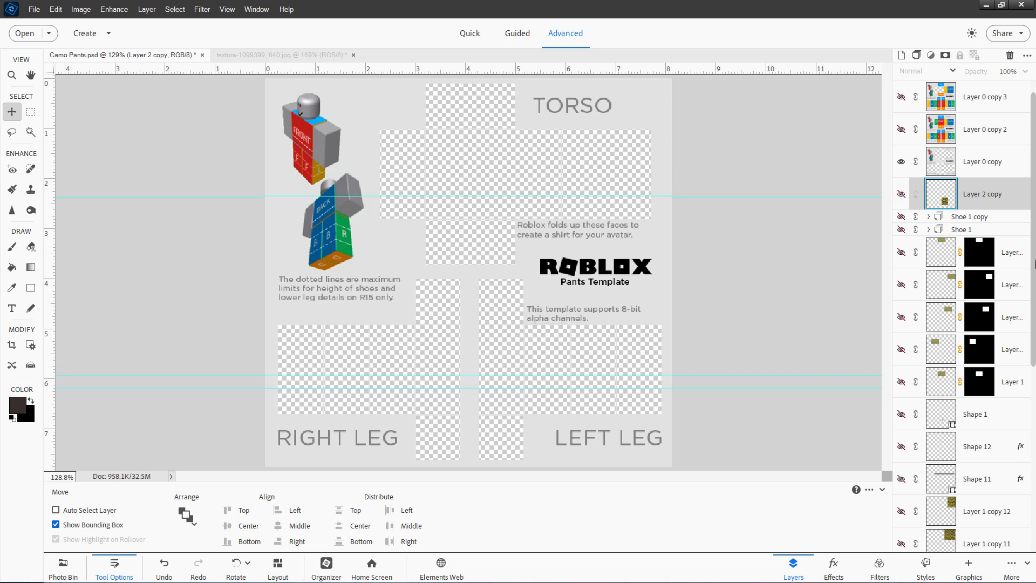
scroll(979, 347, "down", 5)
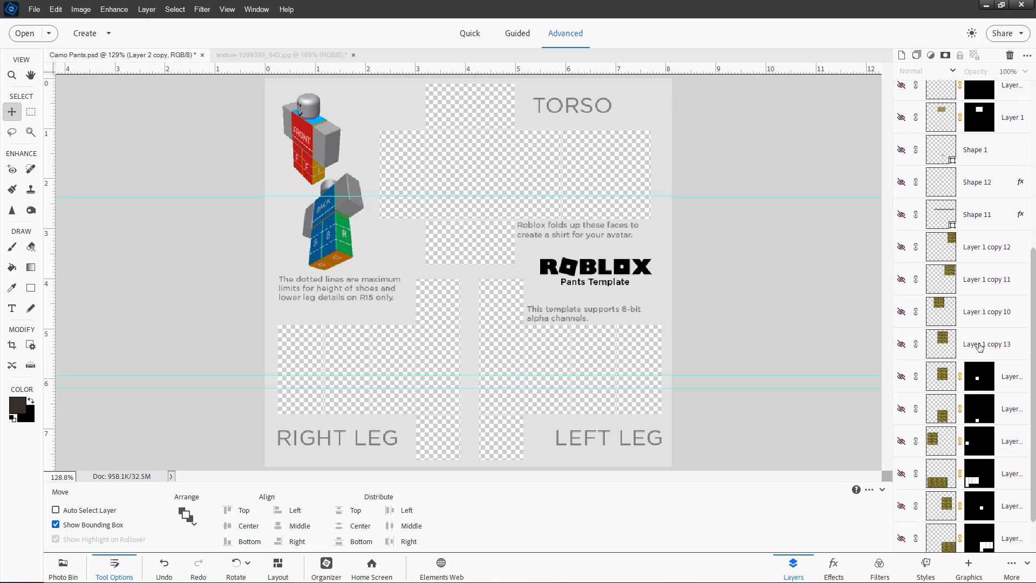
left_click_drag(901, 247, 902, 412)
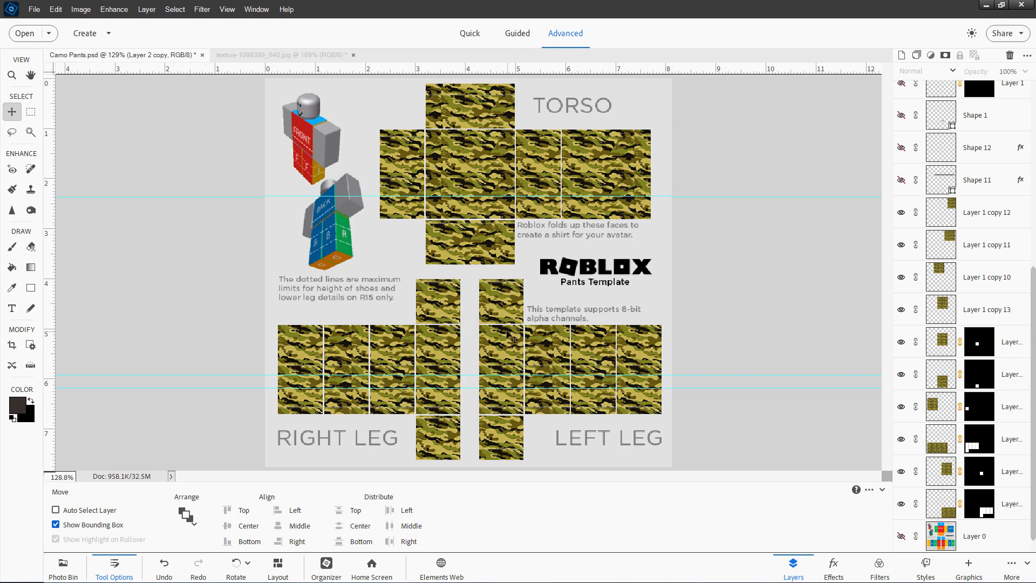
Compare the camo pieces with the colored template by showing Layer 0 copy 2 and scrolling over the torso and legs
left_click_drag(1031, 319, 1029, 56)
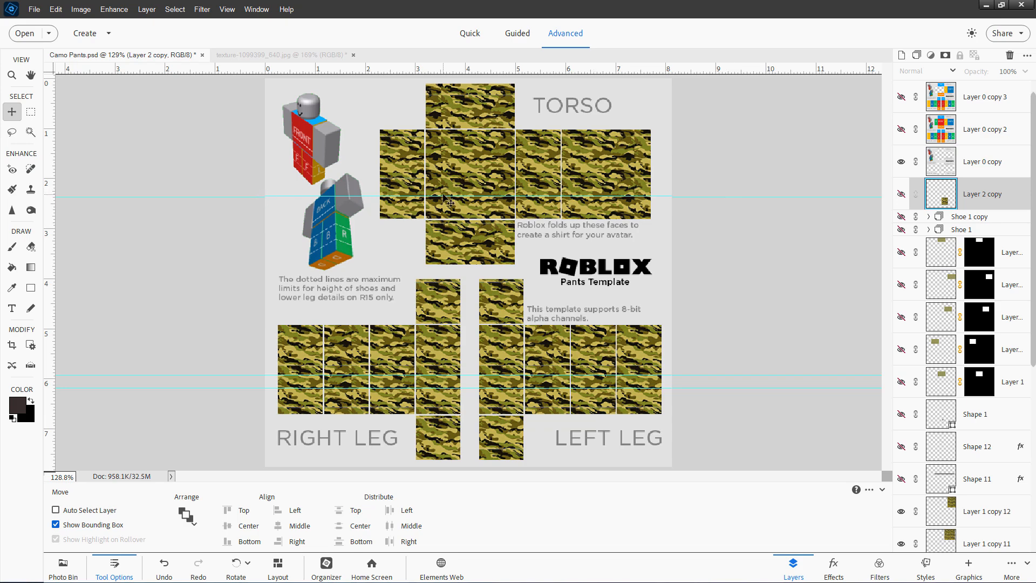
scroll(449, 202, "up", 5)
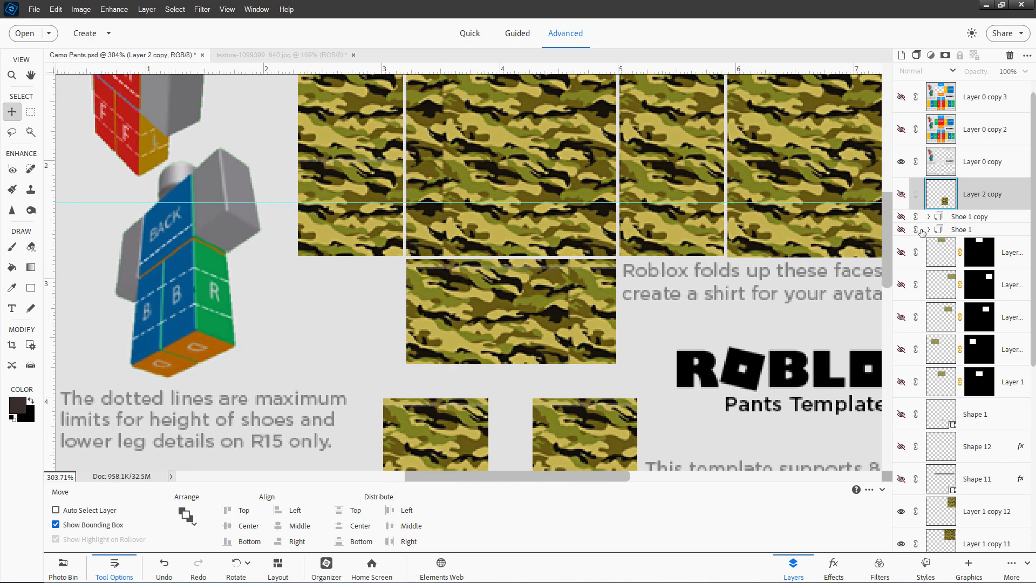
left_click(902, 130)
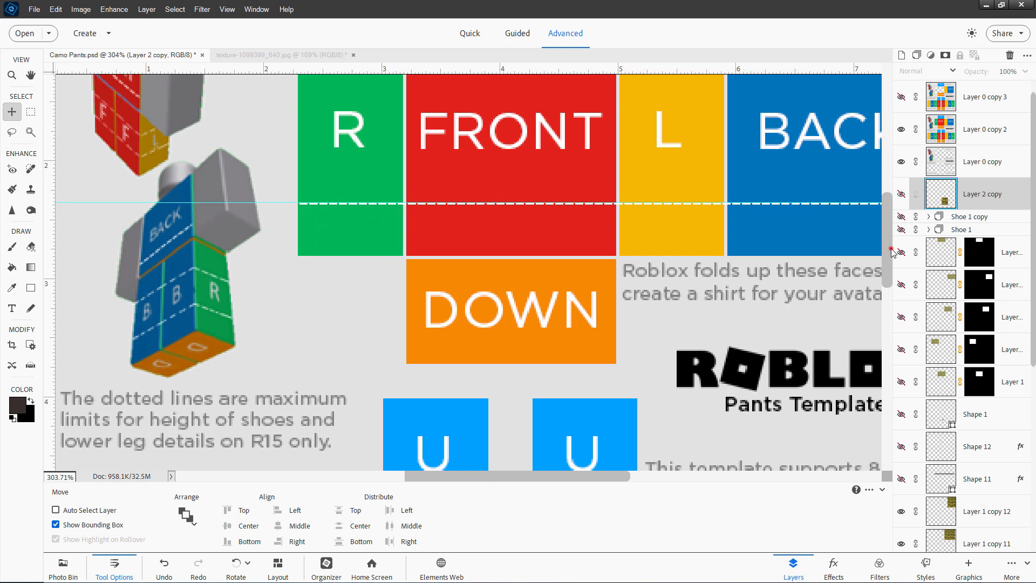
scroll(880, 227, "up", 5)
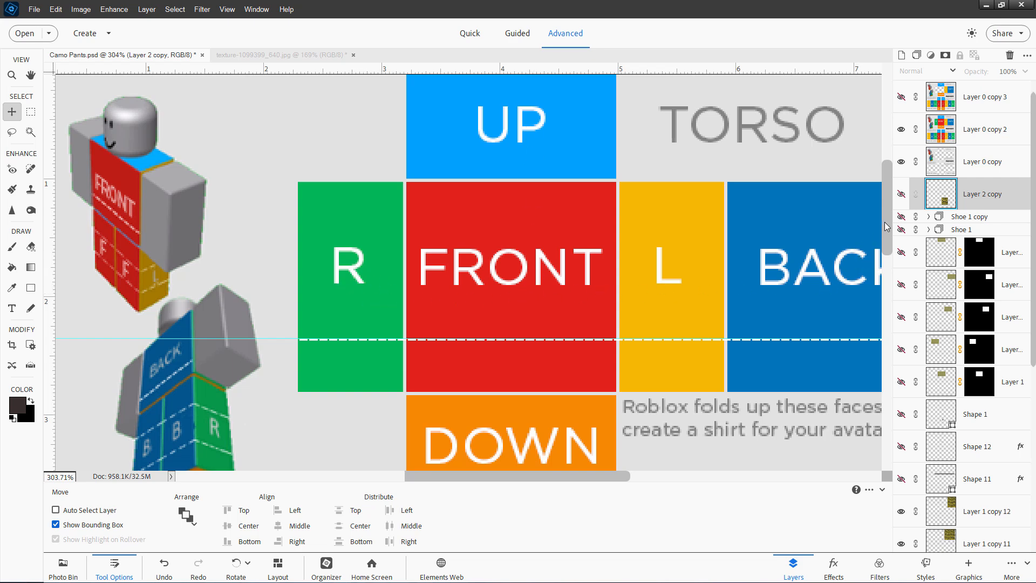
left_click_drag(885, 223, 901, 326)
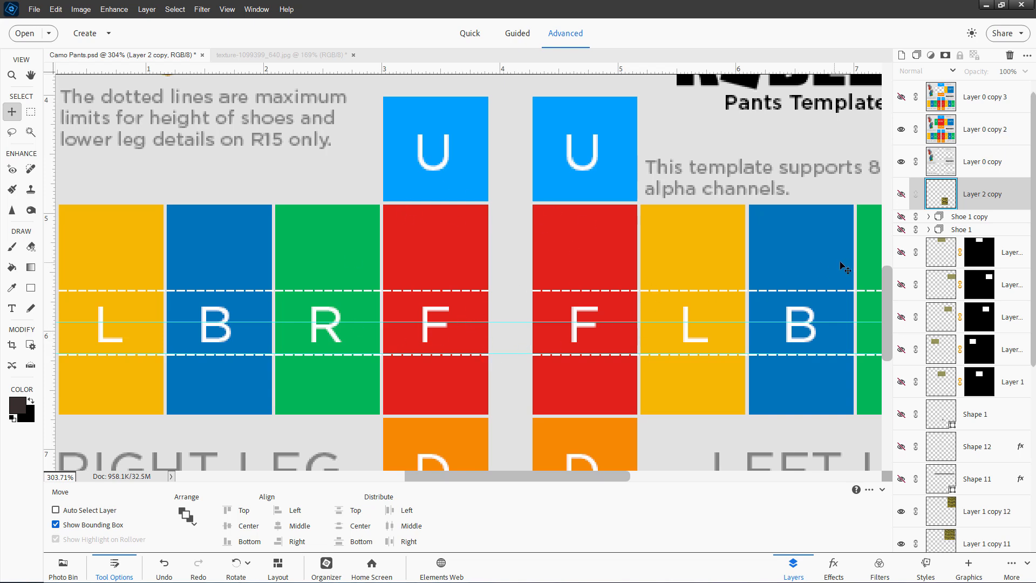
left_click_drag(887, 300, 886, 212)
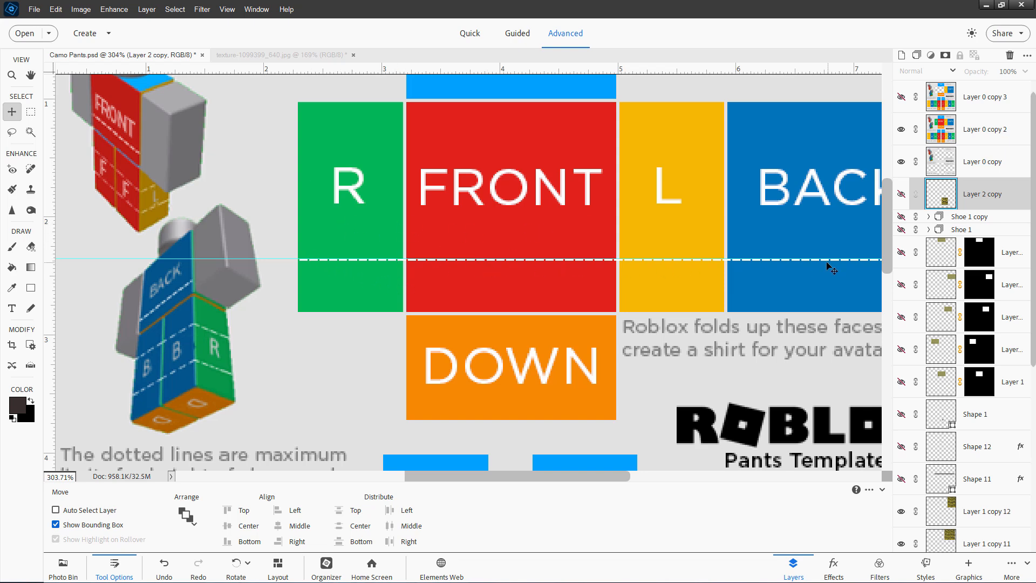
key("ctrl+0")
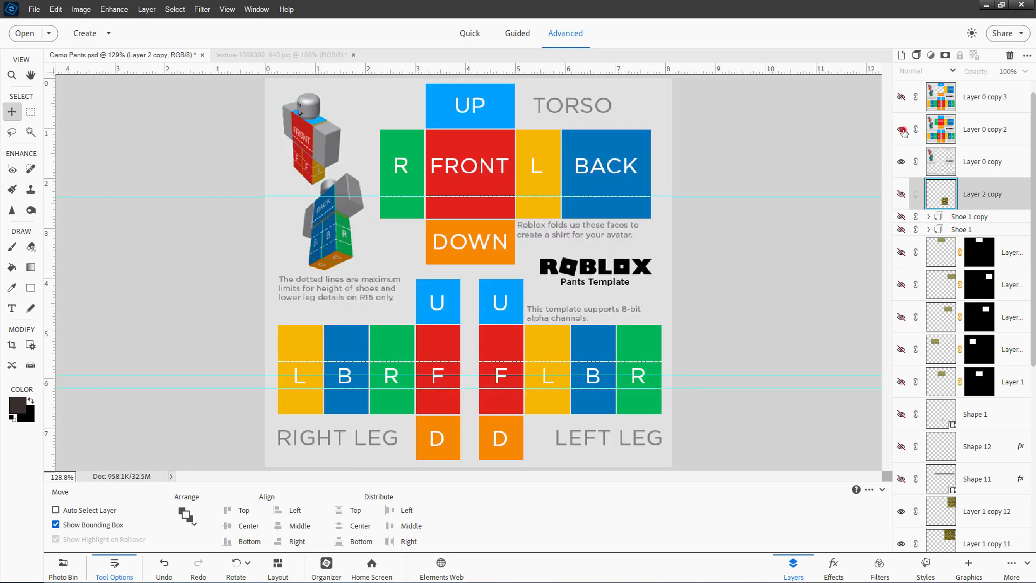
Hide the colored template layer Layer 0 copy 2 and show Layer 1 over the front torso panel
left_click(900, 129)
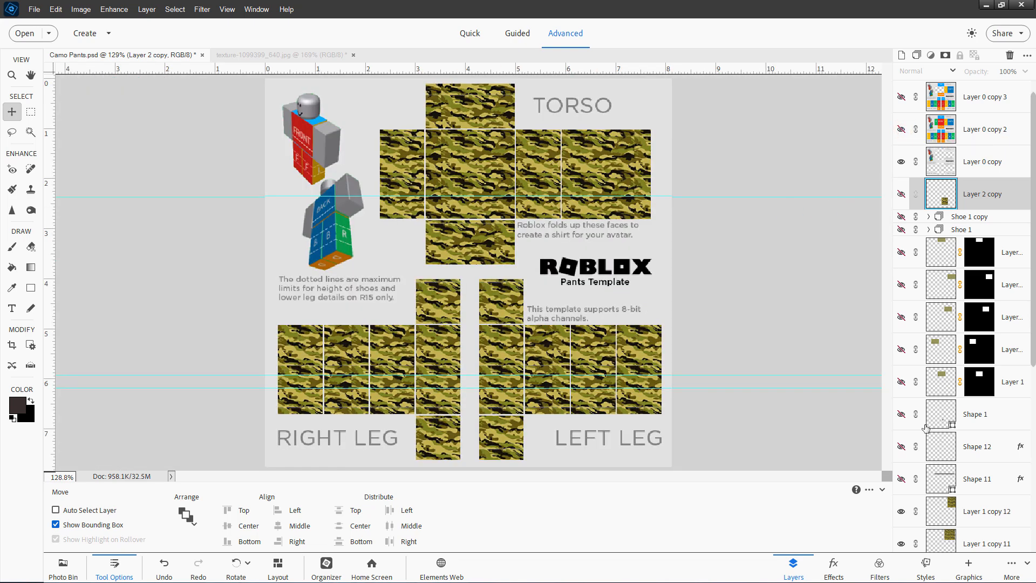
left_click(901, 382)
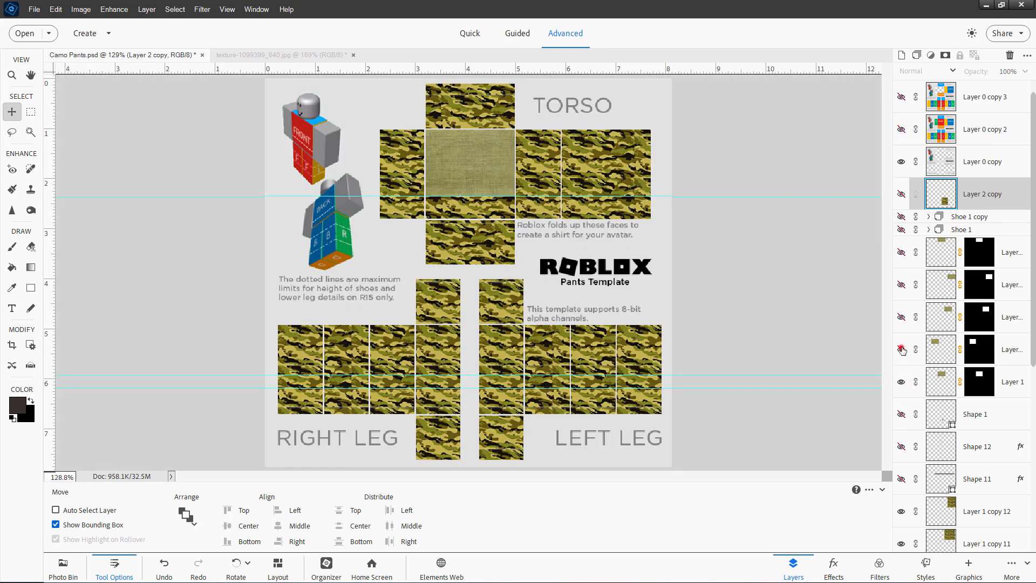
Toggle the visibility of the four masked camo piece layers above Layer 1
left_click(901, 350)
left_click(901, 317)
left_click(901, 284)
left_click(900, 252)
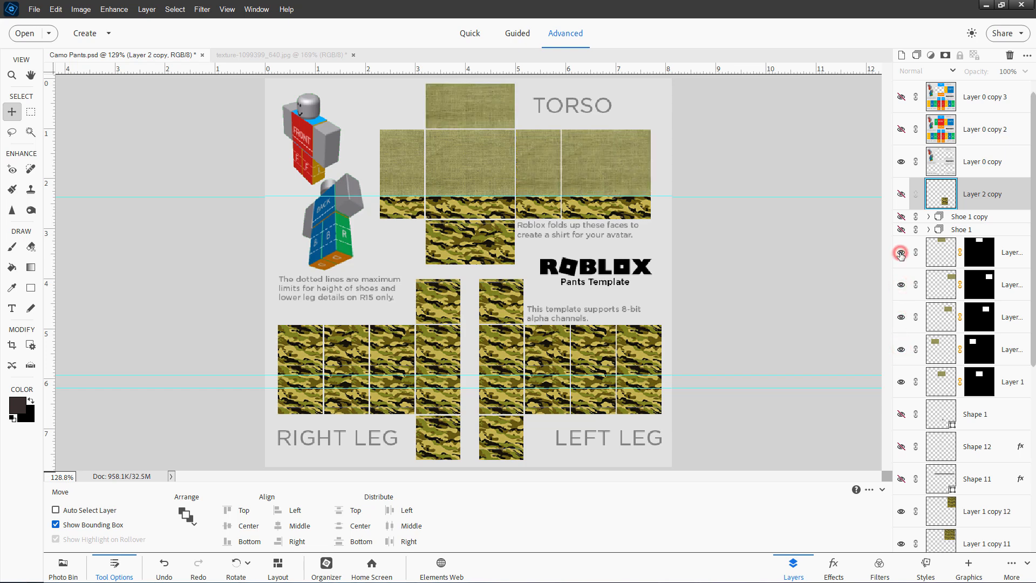
Look over the burlap texture document and zoom in on the torso panels of the pants file
left_click(319, 56)
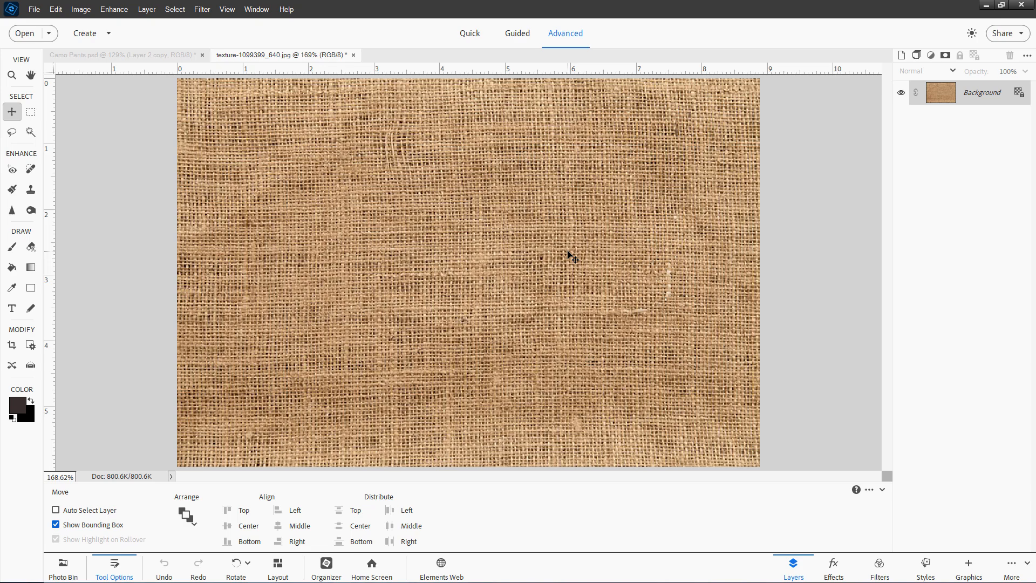
left_click(353, 55)
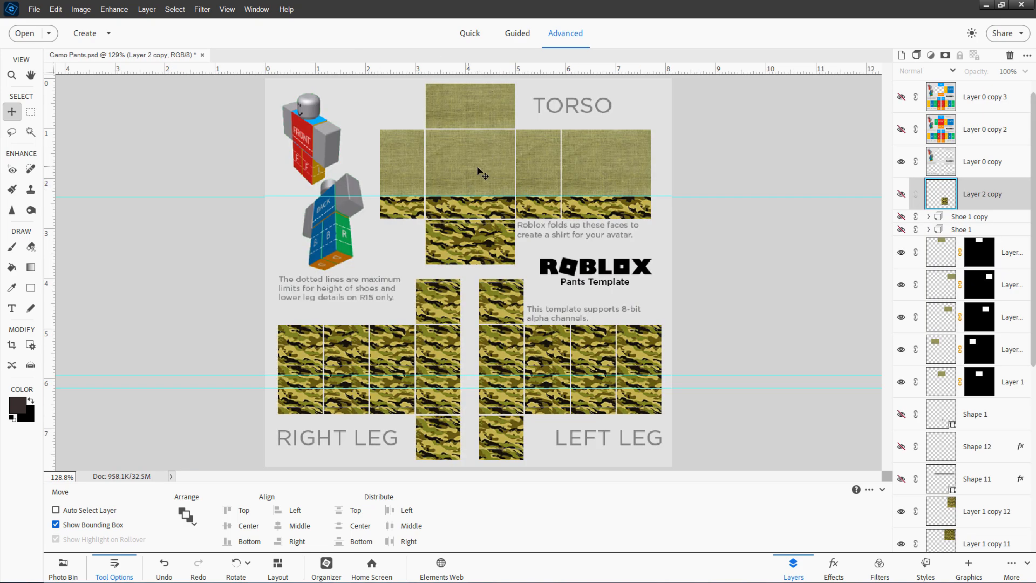
scroll(482, 171, "up", 5)
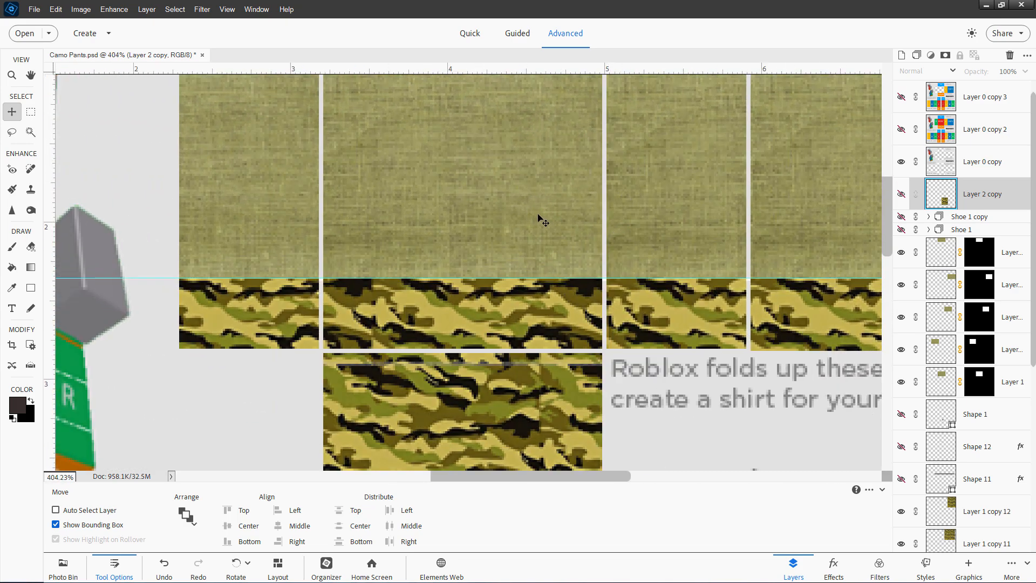
scroll(542, 219, "down", 6)
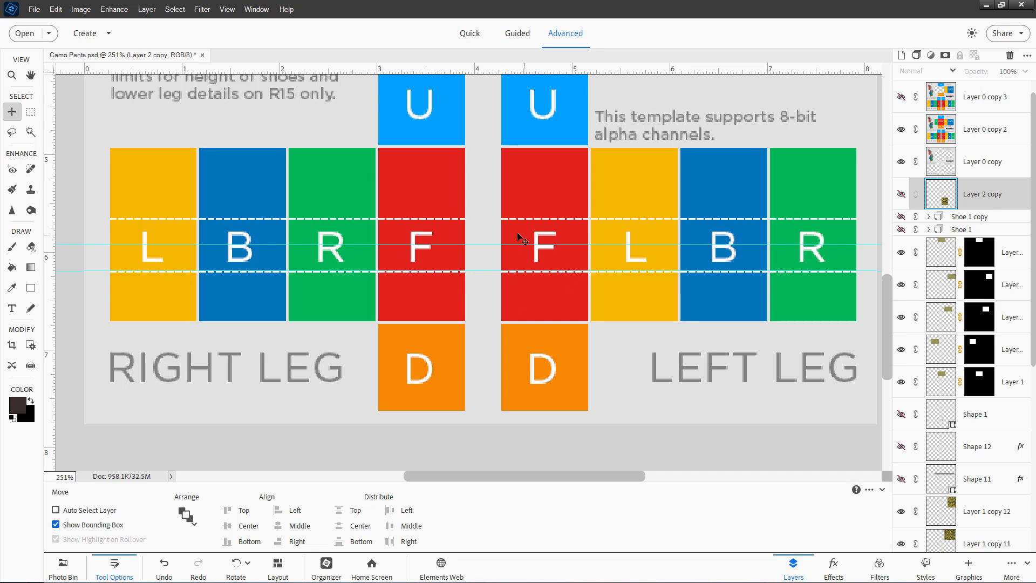
Turn on the Shoe 1 and Shoe 1 copy groups to add laced shoes to both lower legs, checking against the colored template
left_click(903, 230)
left_click(901, 130)
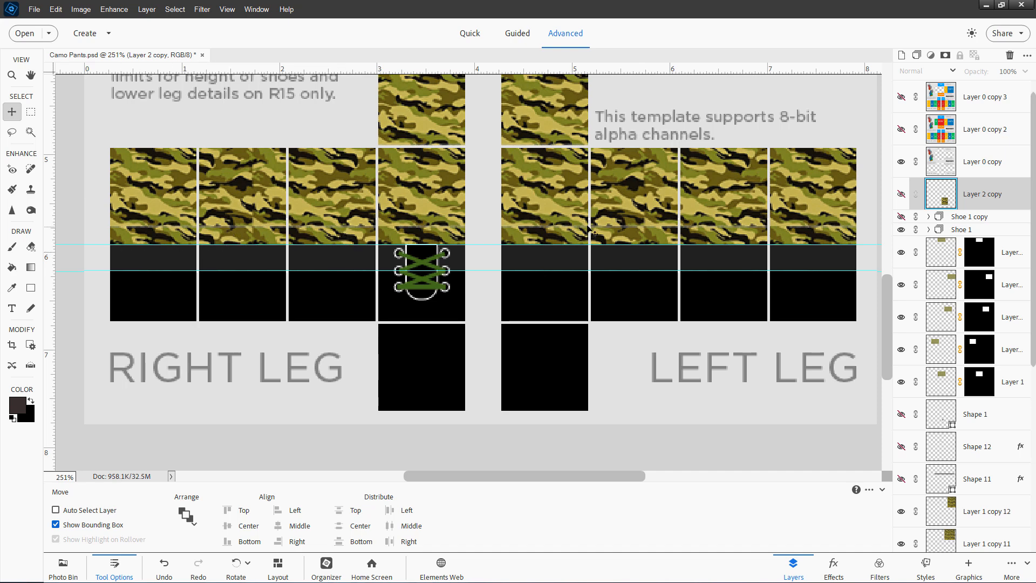
left_click(901, 130)
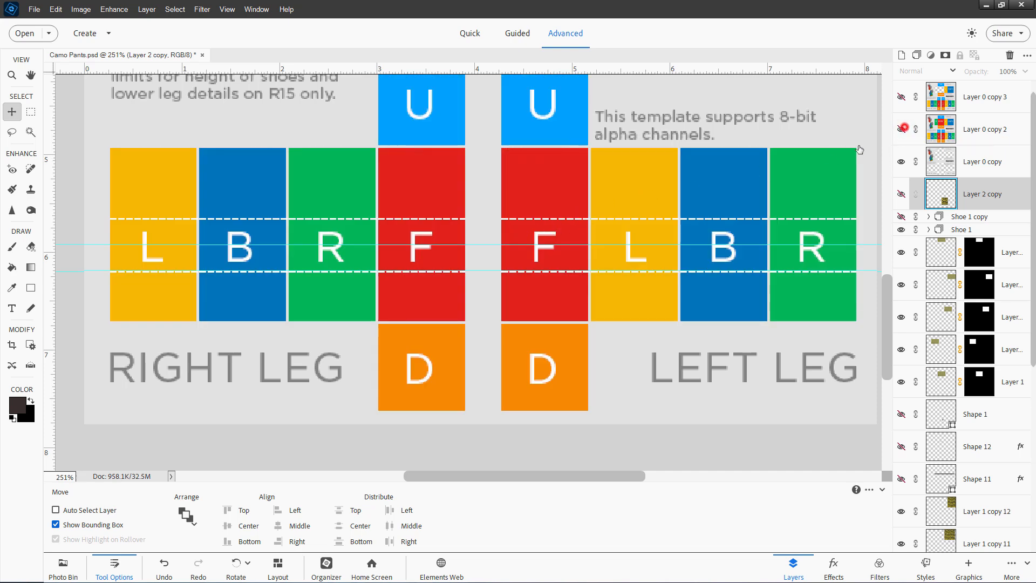
left_click(901, 129)
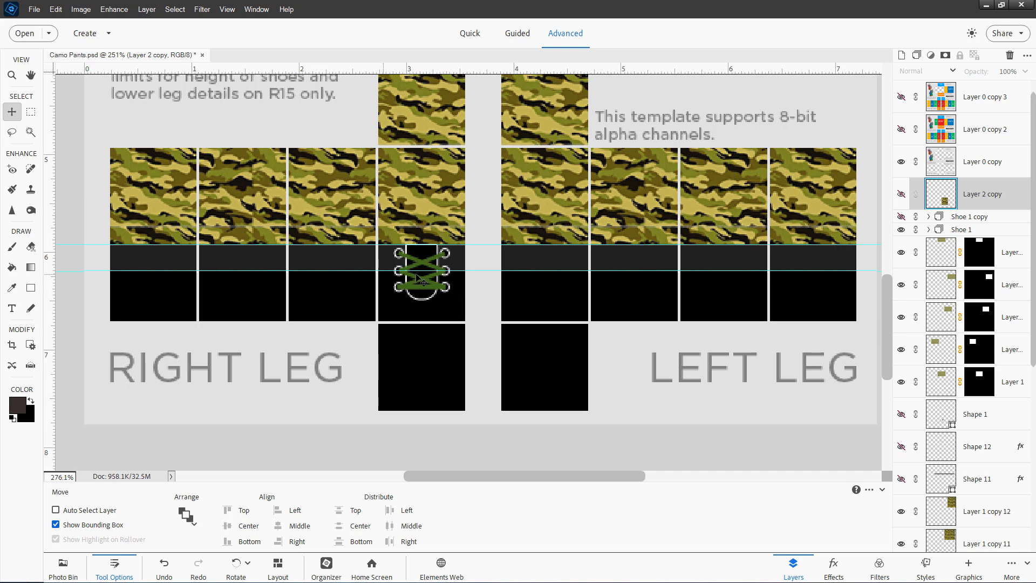
scroll(418, 279, "up", 3)
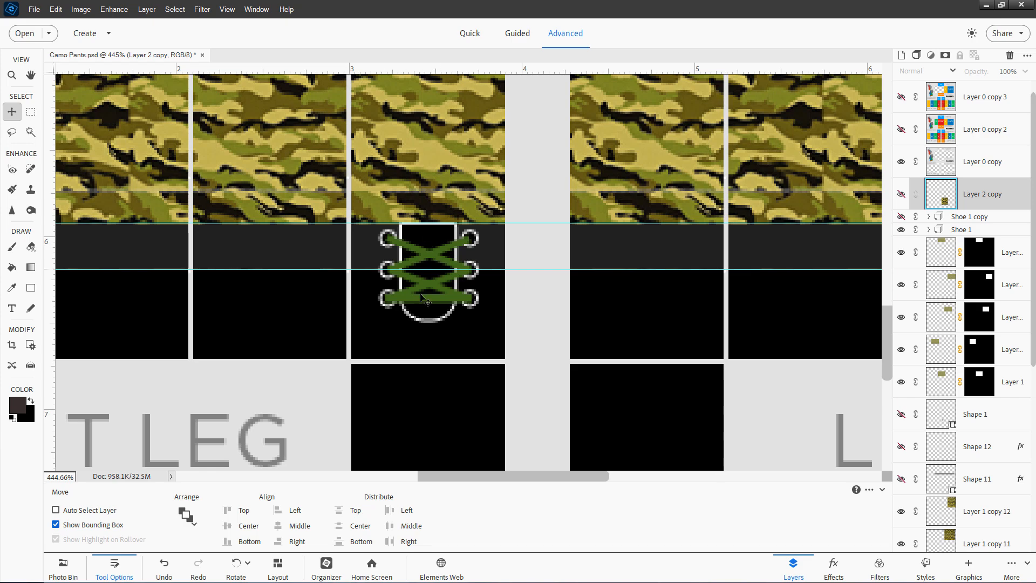
scroll(439, 334, "down", 2)
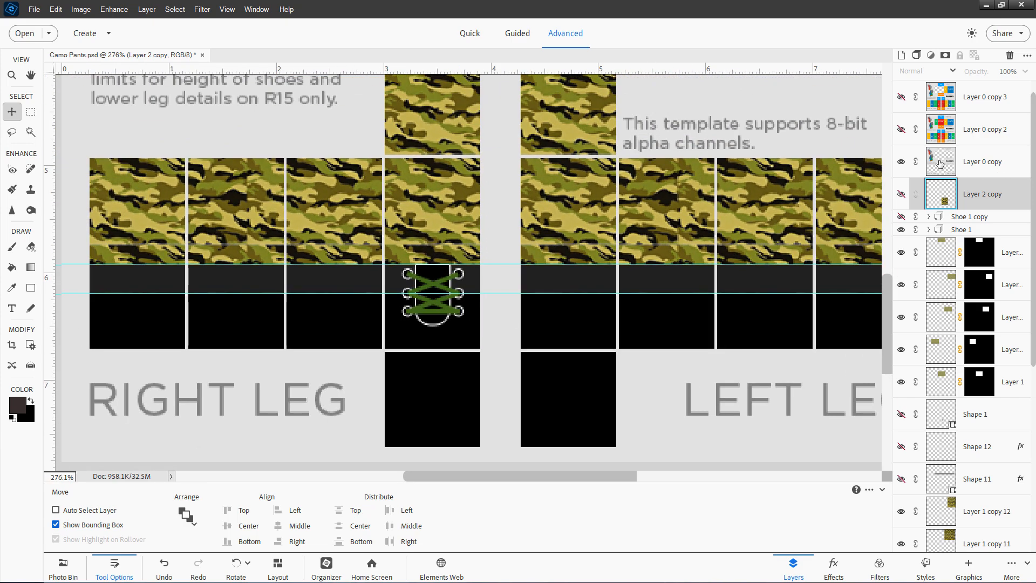
left_click(900, 216)
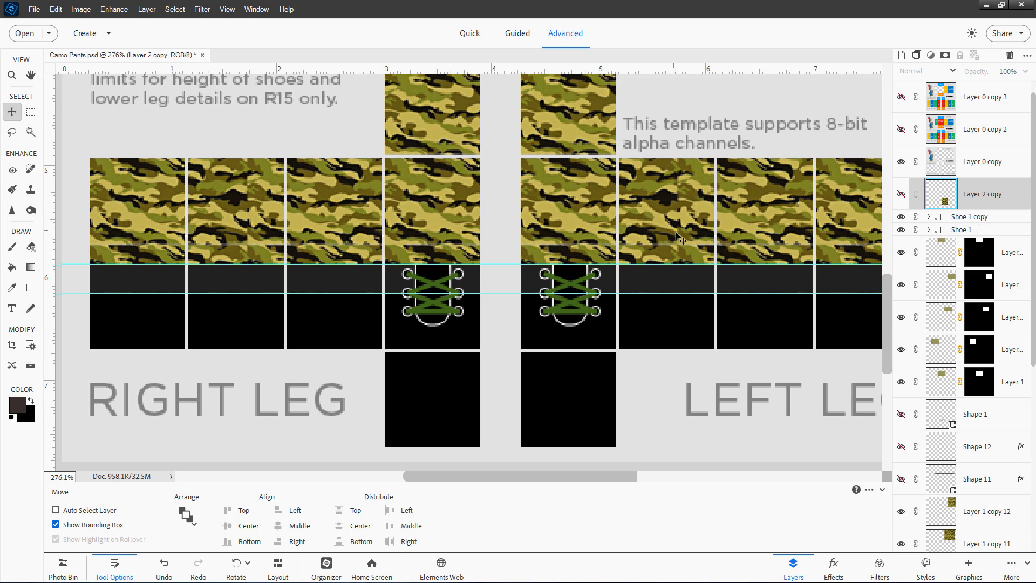
key("ctrl+0")
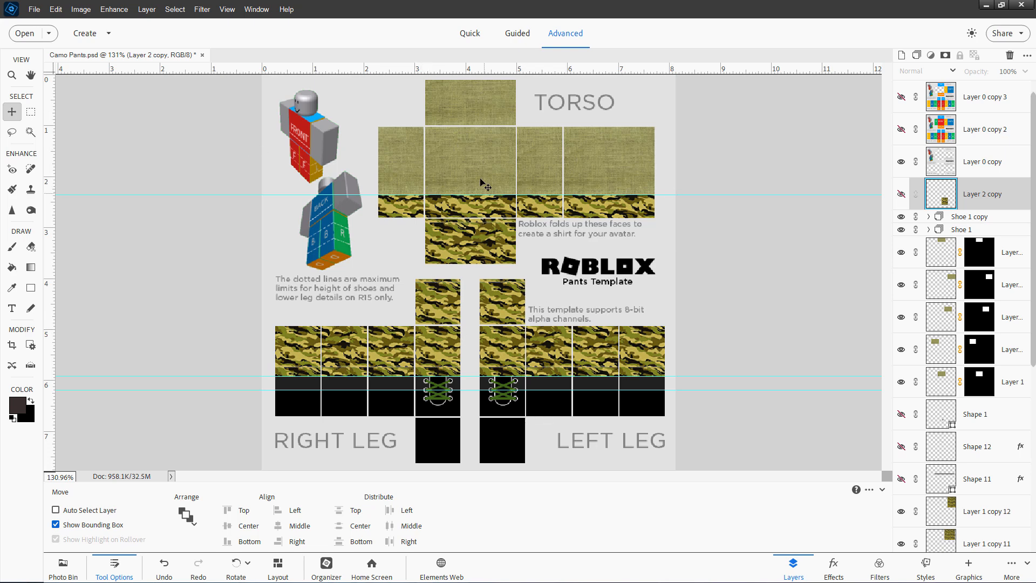
Bring the burlap texture into the pants file as a new layer scaled to about 129% over the template, then hide it
left_click(34, 9)
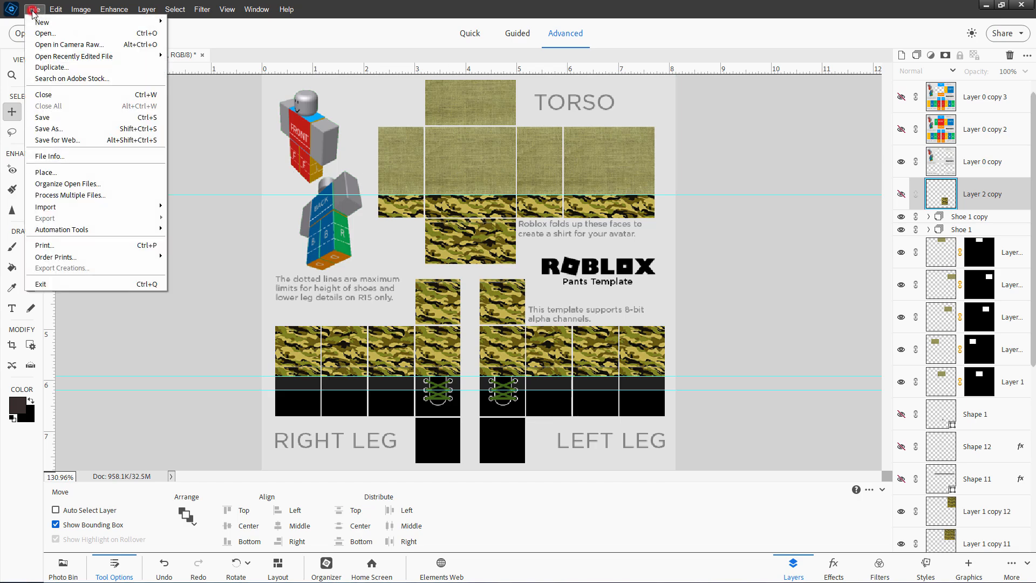
left_click(67, 54)
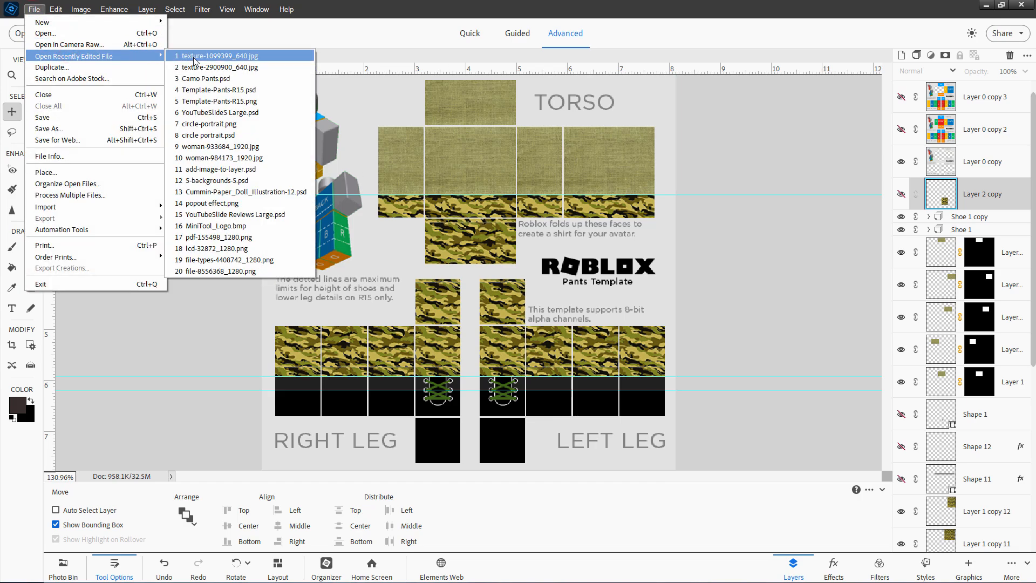
left_click(216, 56)
left_click_drag(940, 93, 518, 182)
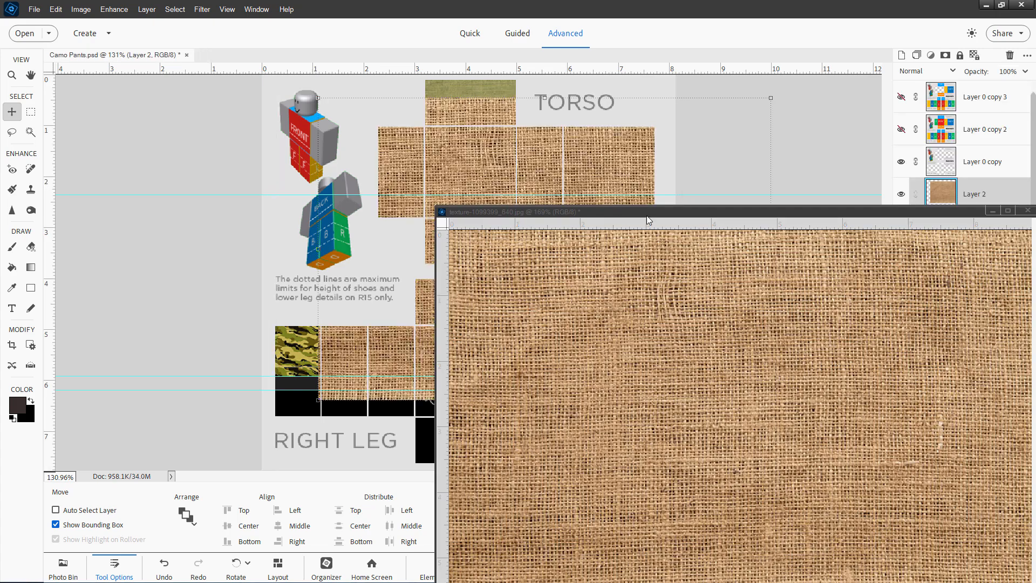
left_click_drag(706, 169, 653, 233)
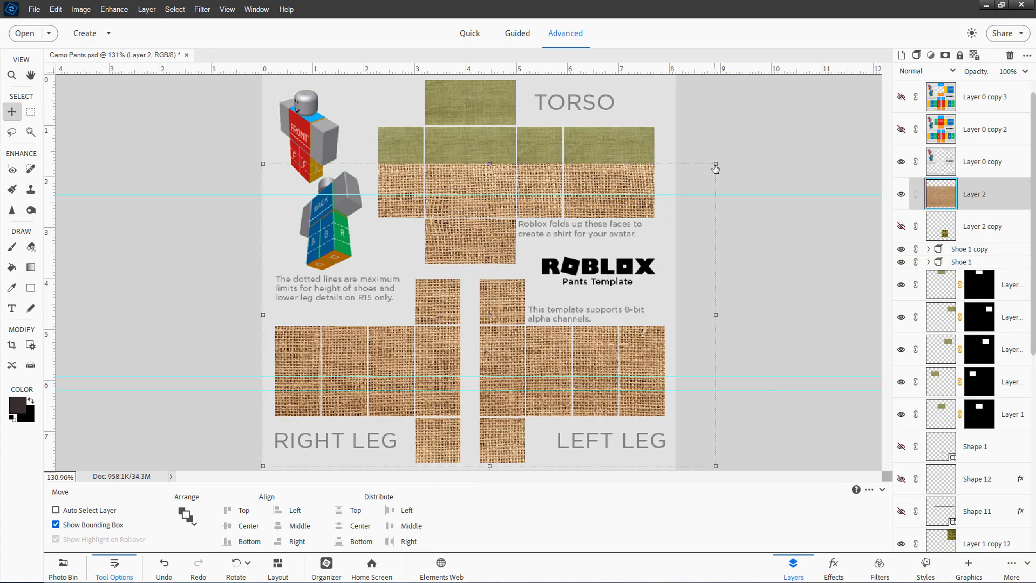
left_click_drag(716, 164, 845, 77)
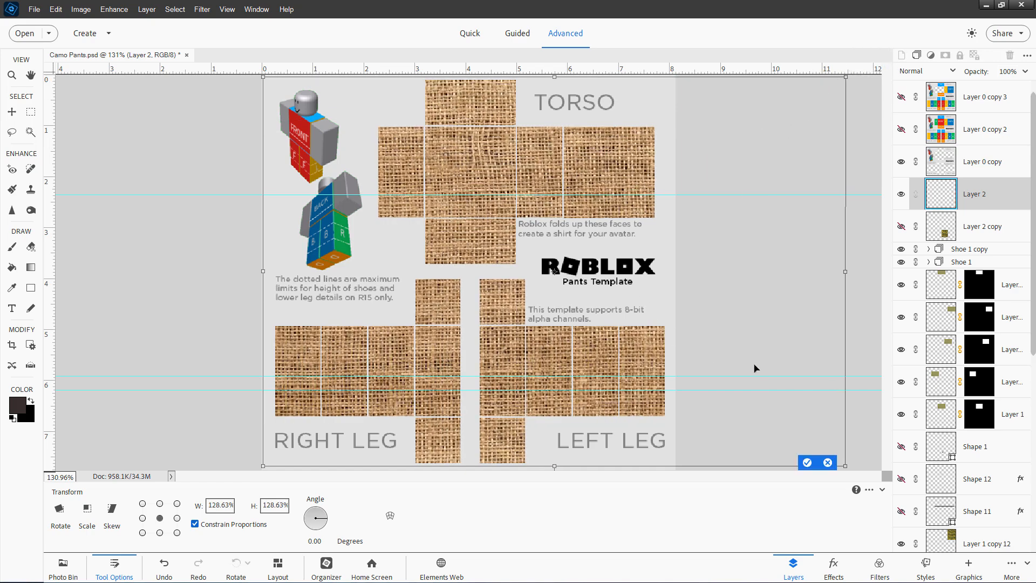
key("Return")
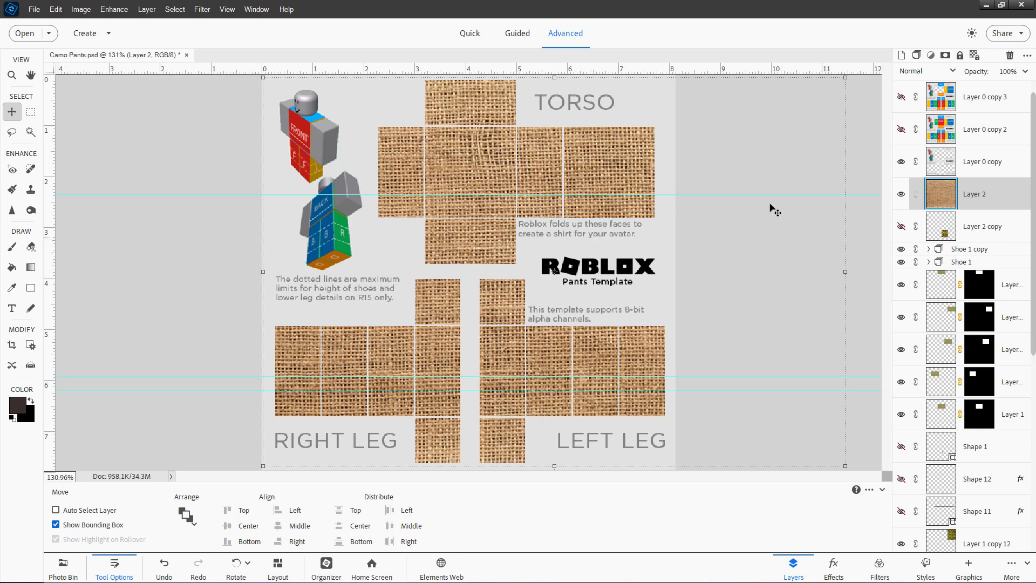
left_click(901, 195)
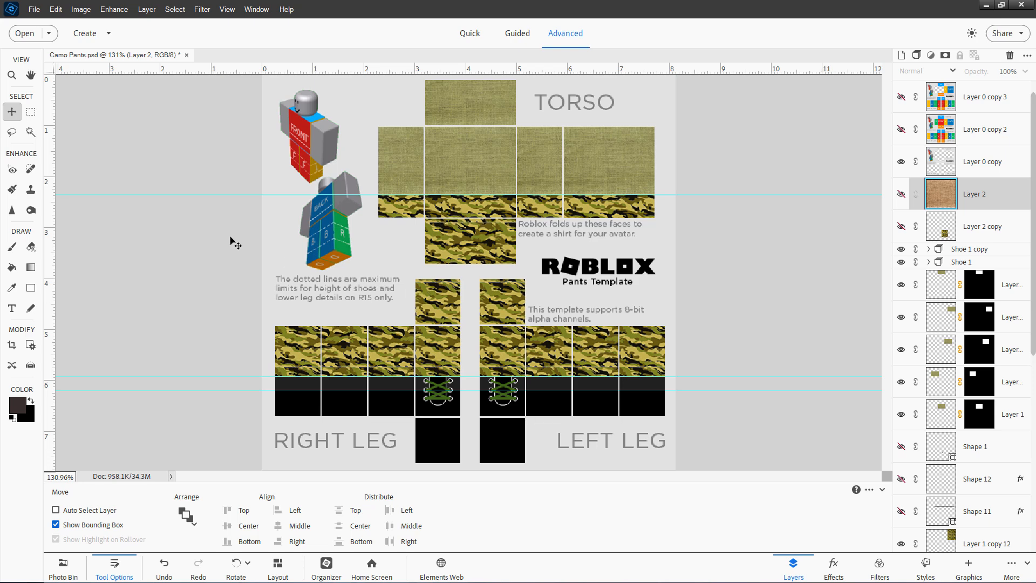
left_click(34, 9)
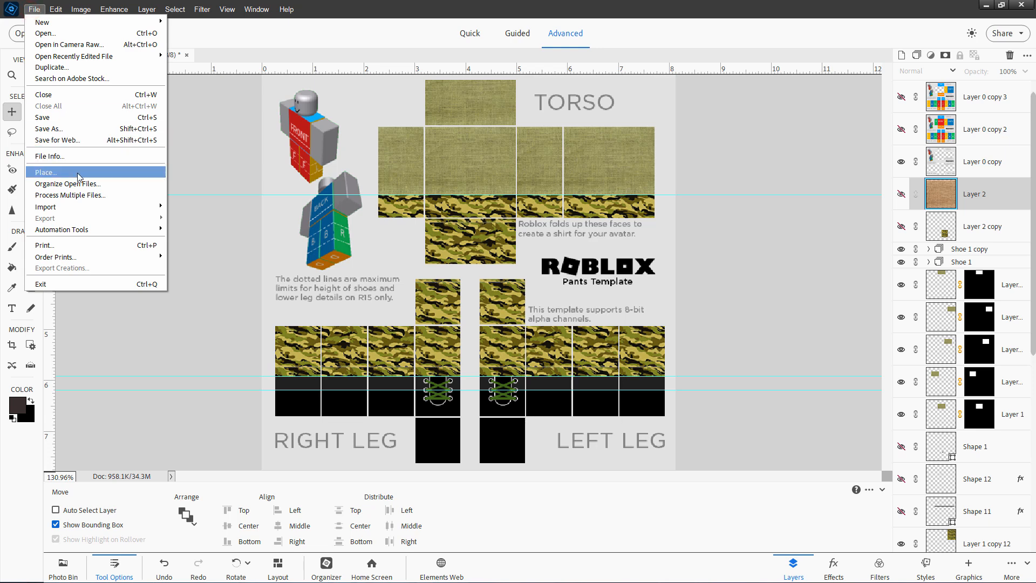
left_click(76, 139)
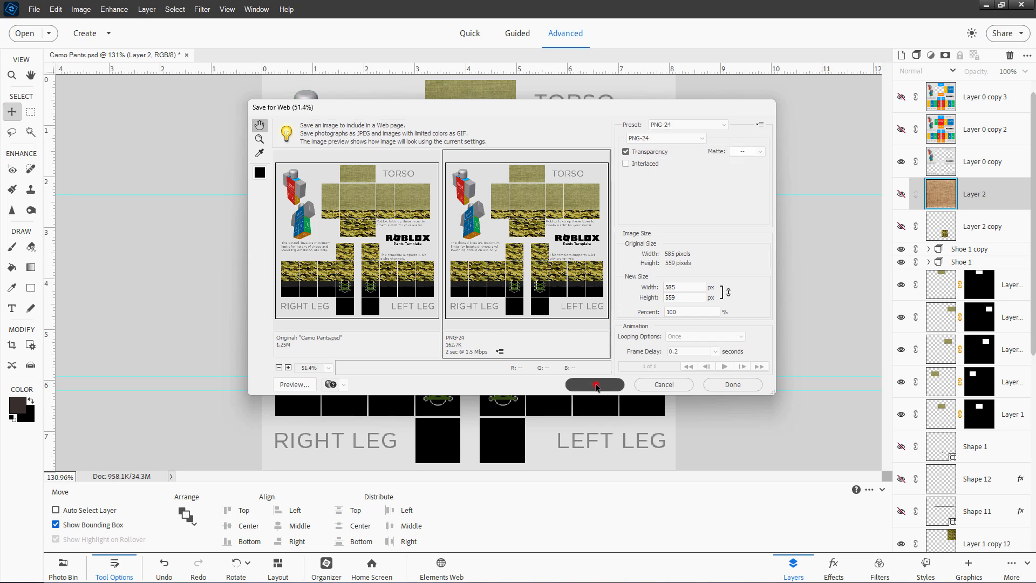
left_click(594, 385)
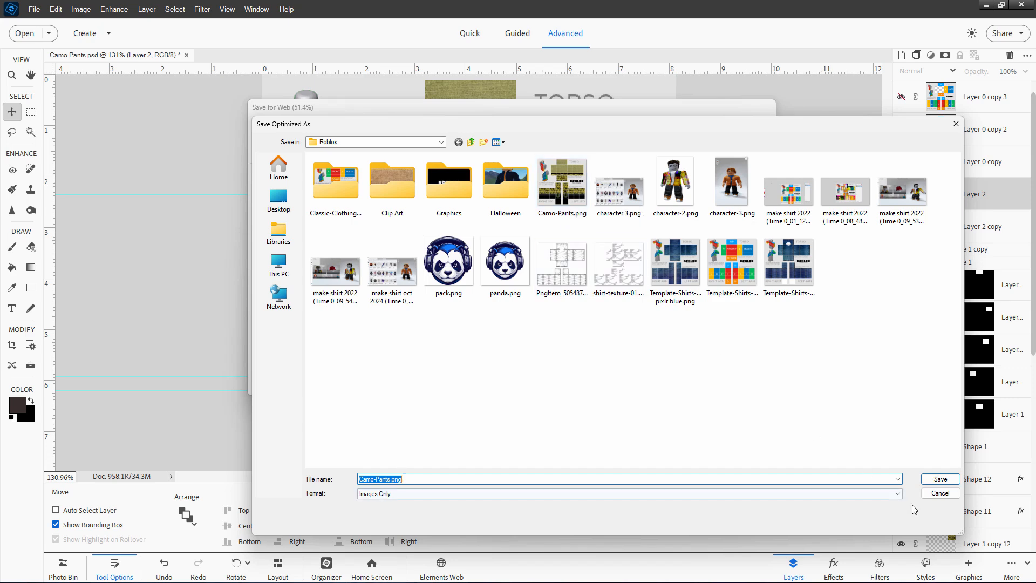
left_click(940, 493)
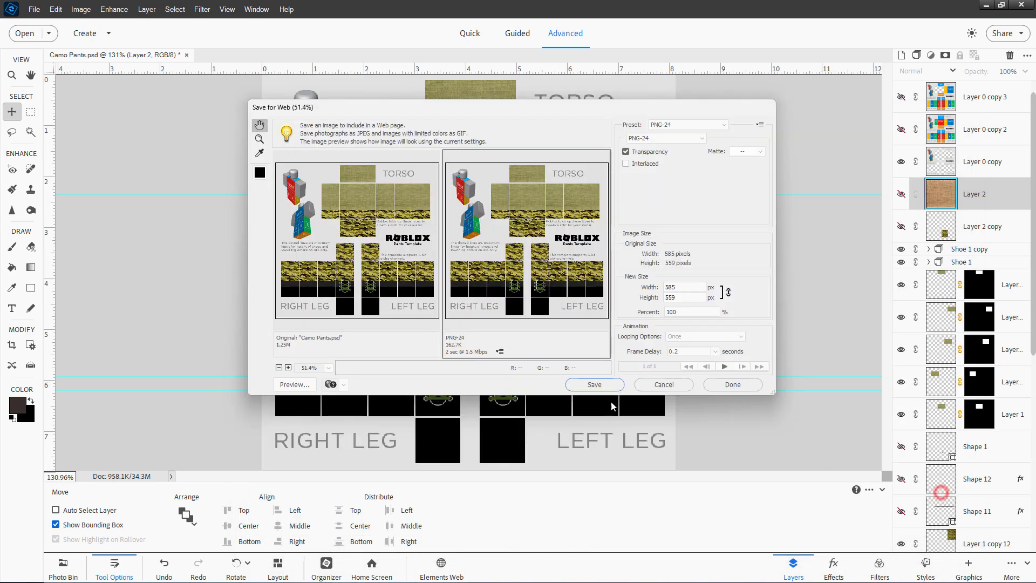
left_click(667, 388)
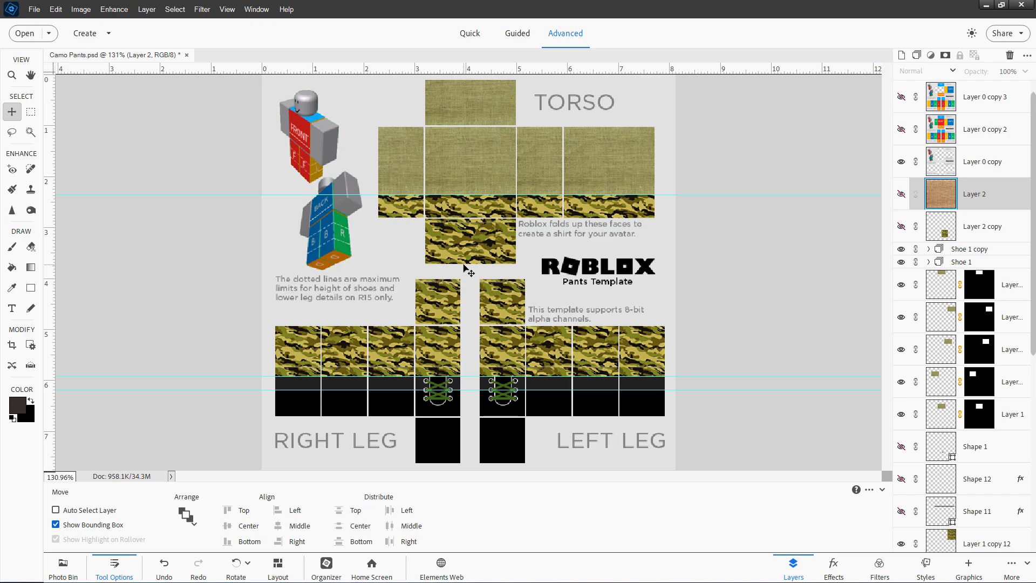
Switch to the browser and open the Creator Hub dashboard's Avatar Items classics filtered to Classic Pants
key("alt+Tab")
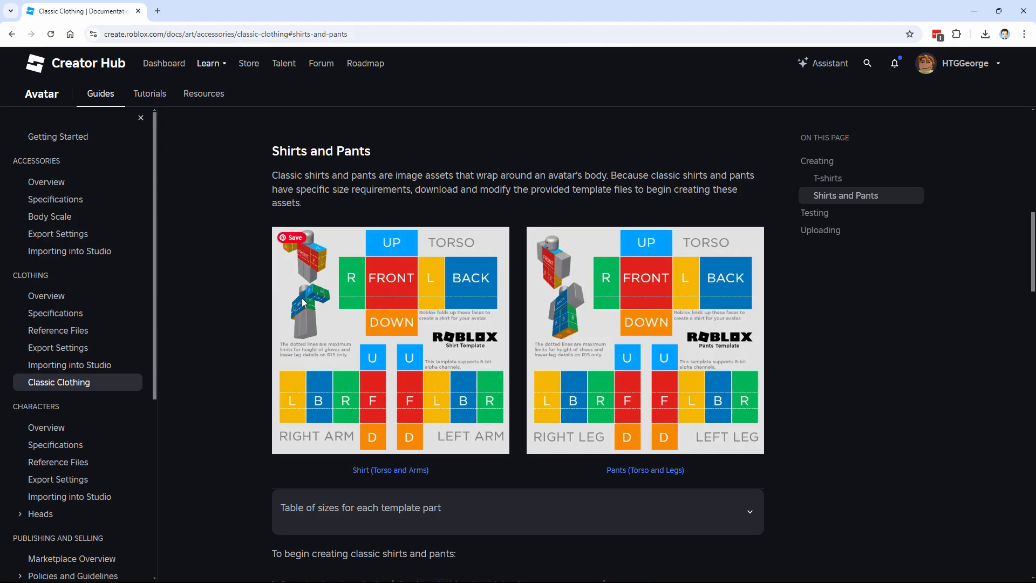
scroll(300, 300, "up", 6)
scroll(299, 302, "up", 5)
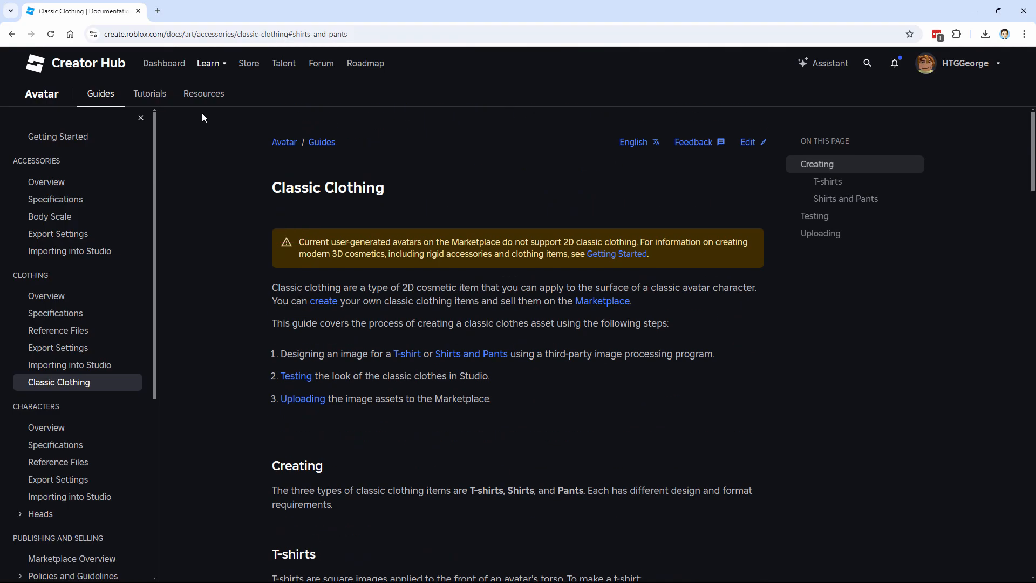
left_click(164, 66)
left_click(316, 145)
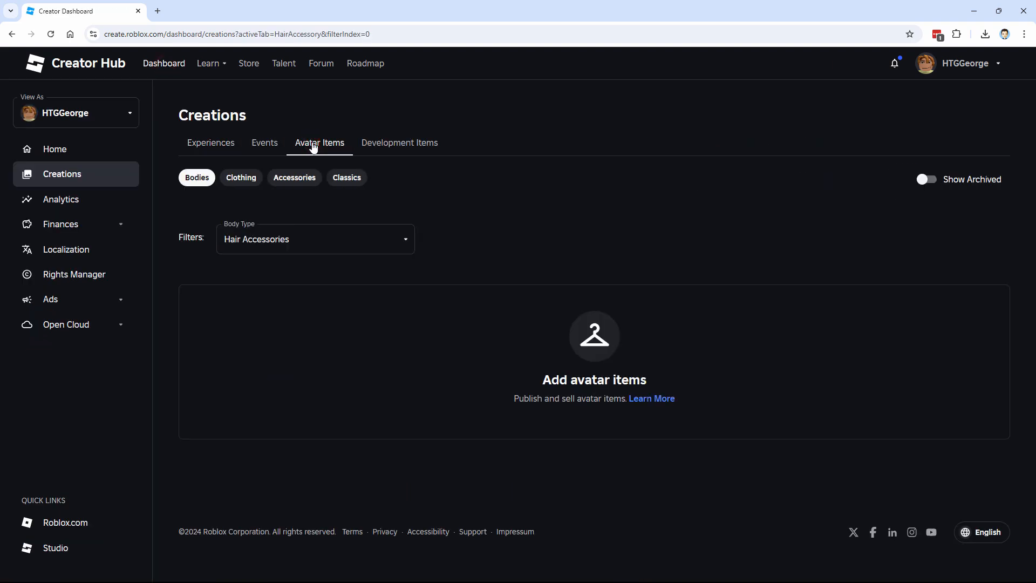
left_click(352, 180)
left_click(405, 239)
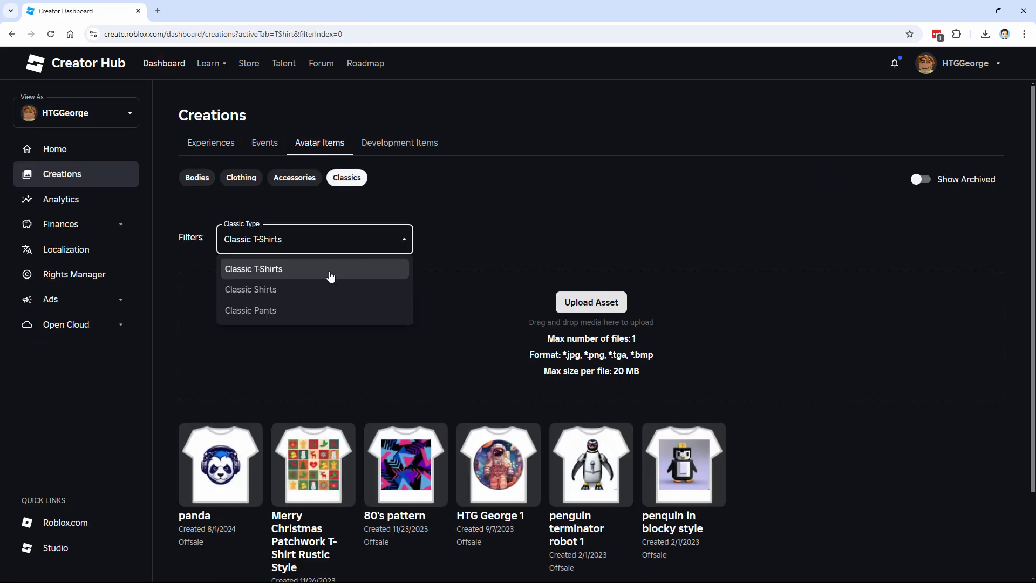
left_click(275, 313)
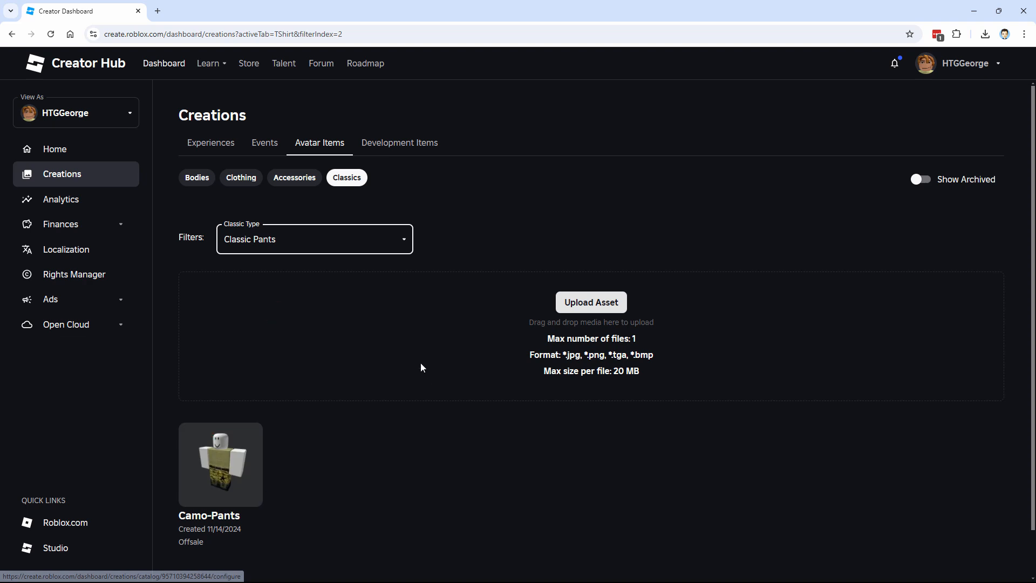
Start a new Pants asset upload with Camo-Pants.png as the image and name it Camo-Pants-2
left_click(594, 305)
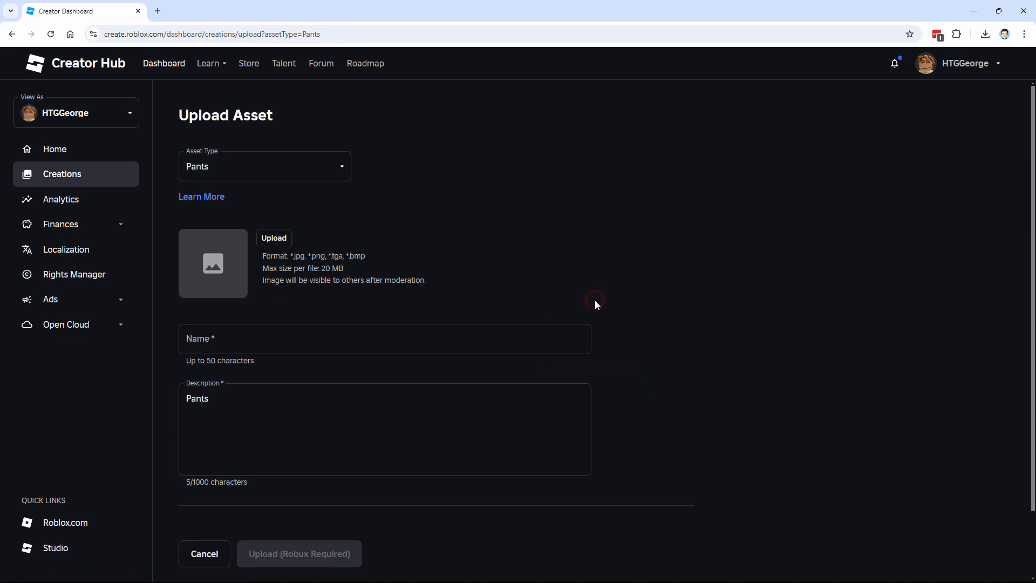
left_click(279, 244)
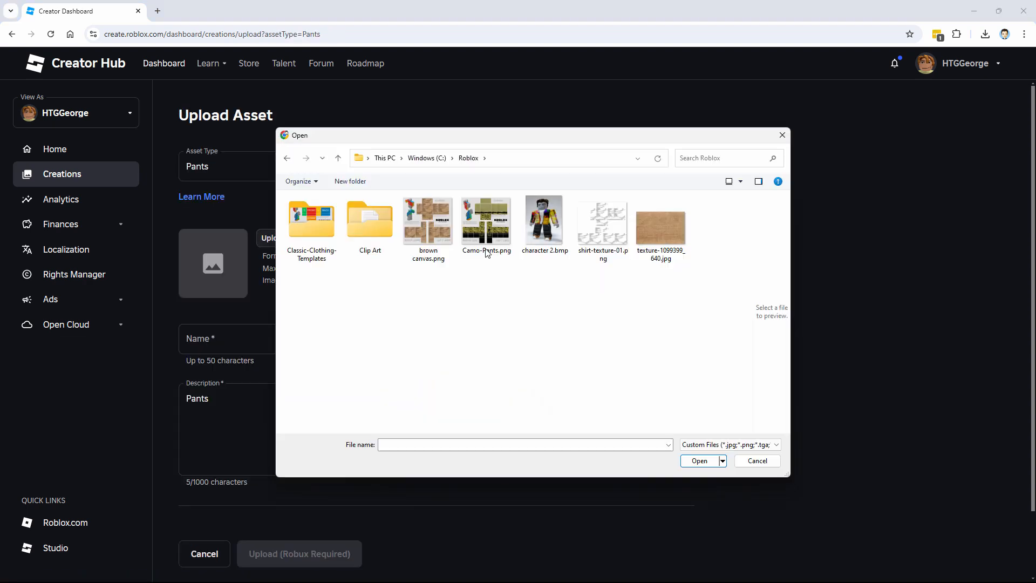
left_click(481, 236)
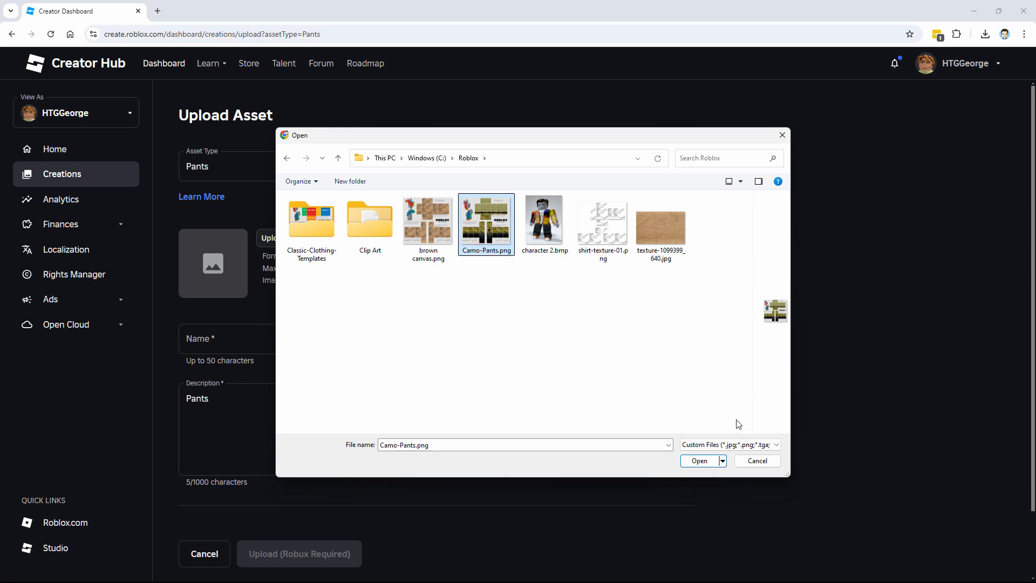
left_click(707, 464)
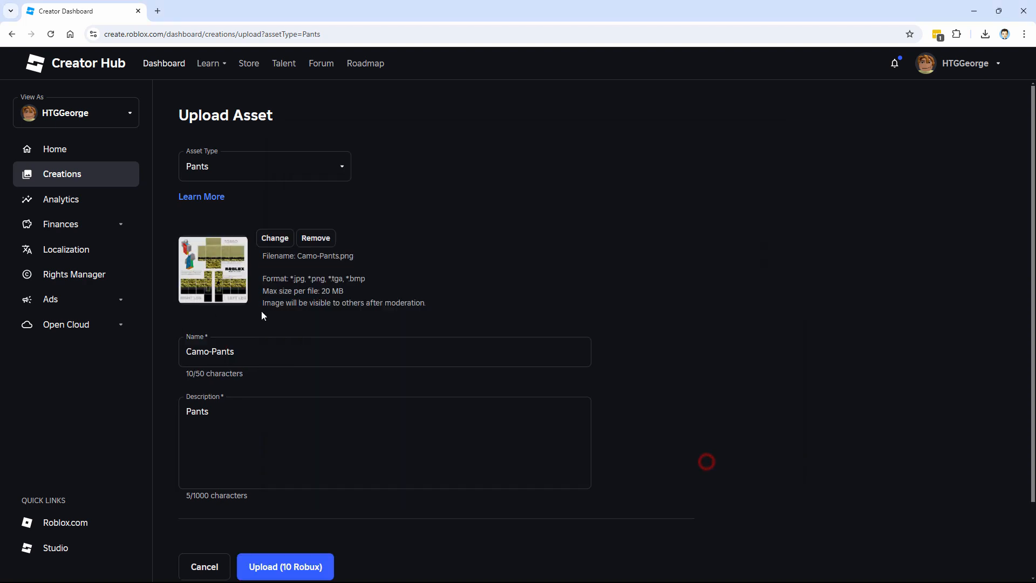
left_click(249, 357)
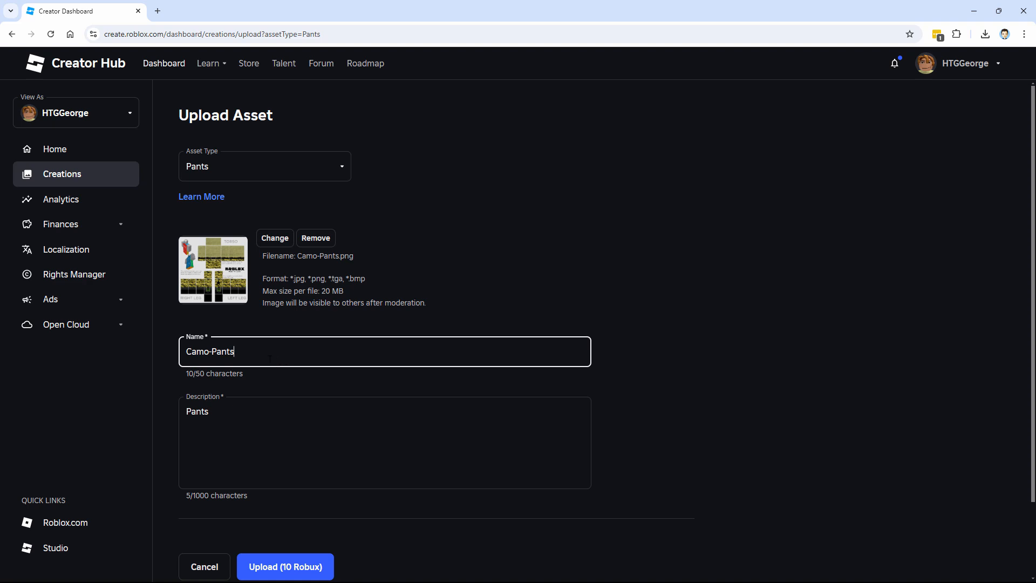
type("-2")
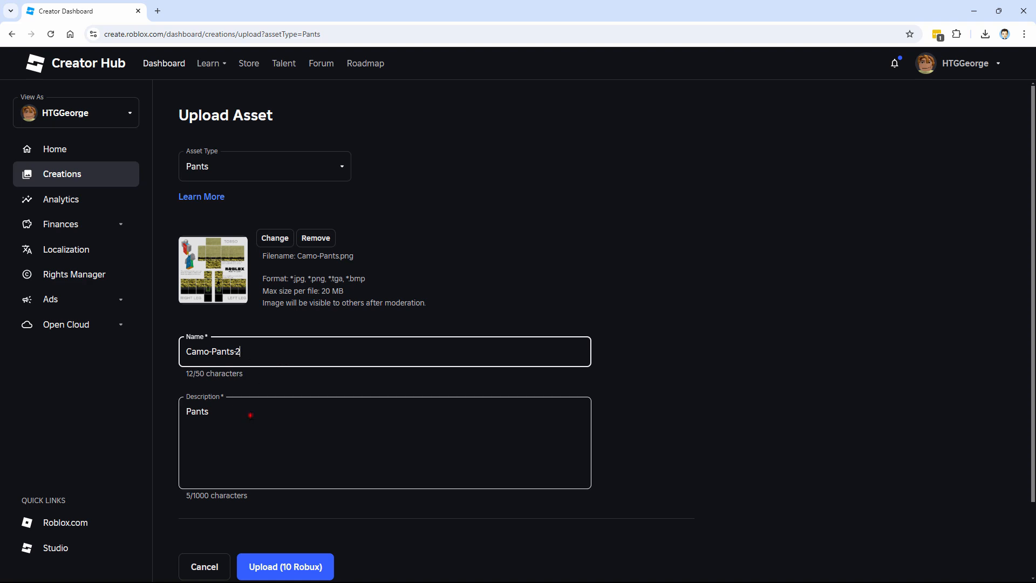
Set the asset description to "Fun surplus camo pants with black boots"
left_click(251, 415)
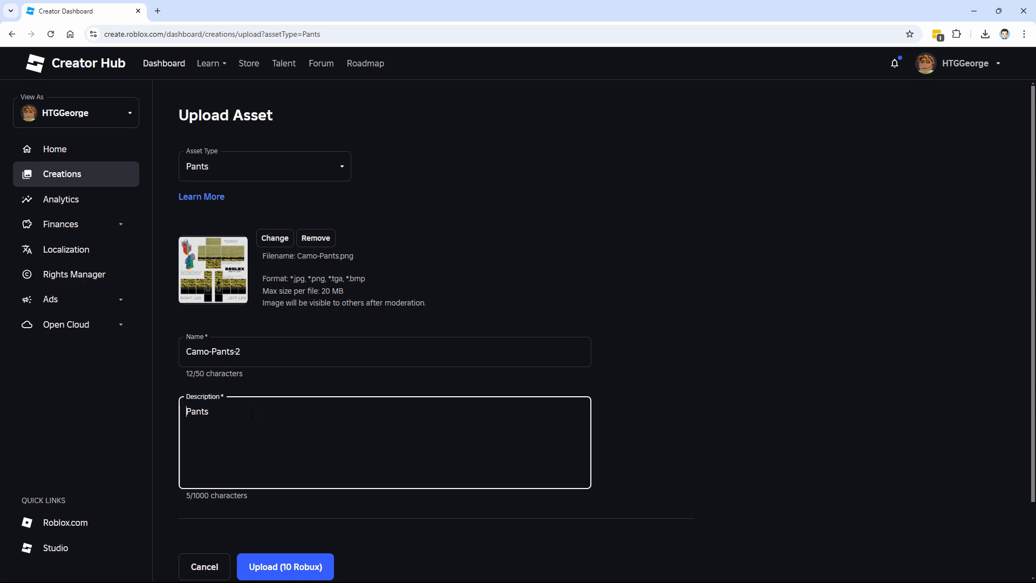
type("Fun surplus")
type(" camo")
key("Delete")
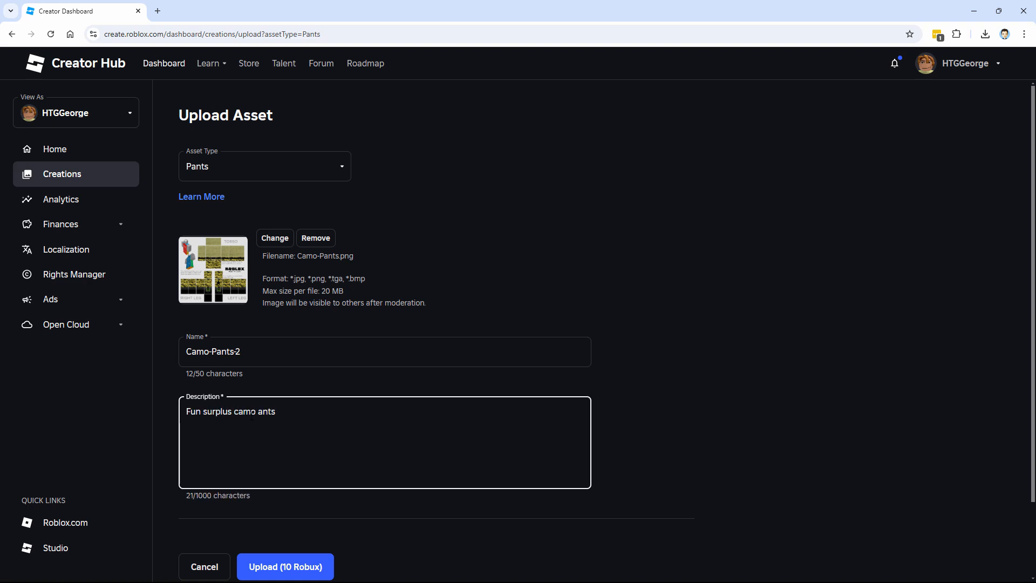
type("p")
left_click(299, 414)
type("with black boots")
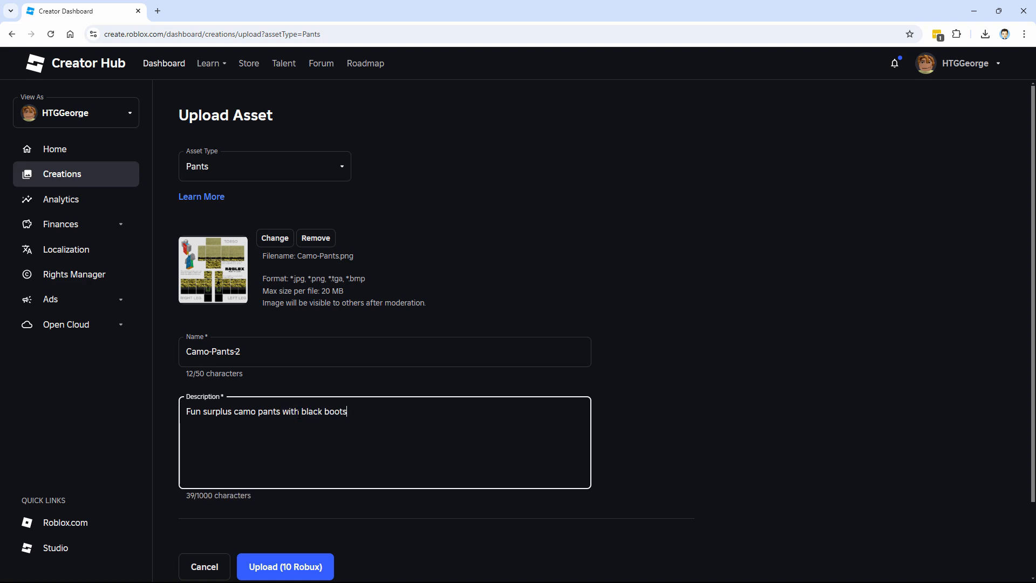
Upload the Camo-Pants-2 asset, confirming the 10 Robux charge
scroll(298, 414, "down", 2)
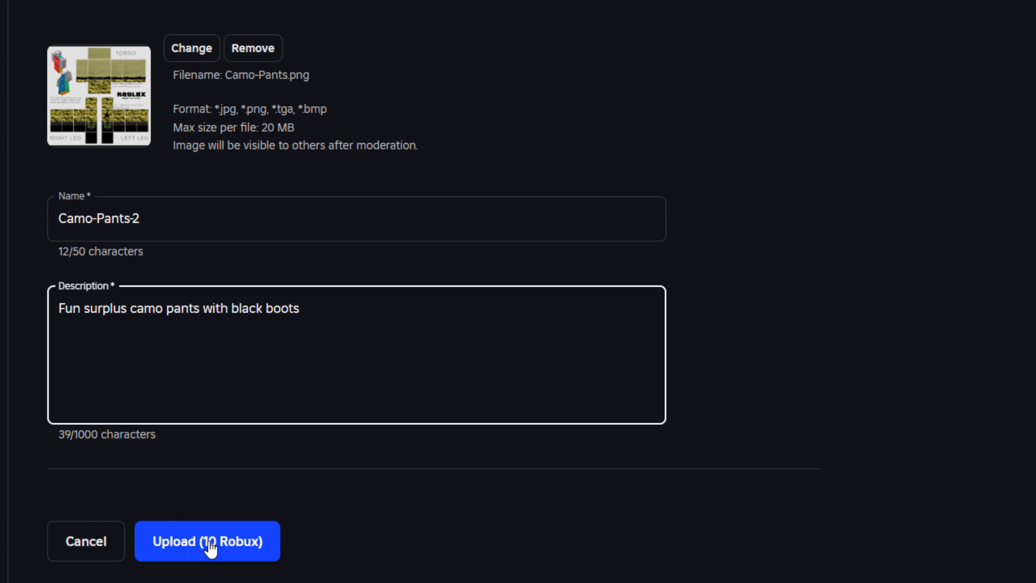
scroll(321, 512, "up", 3)
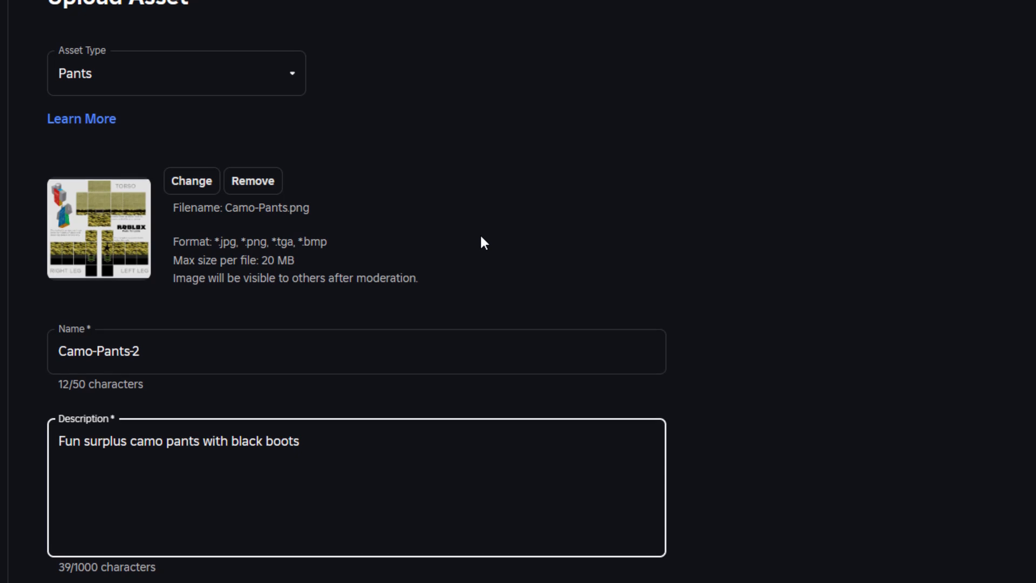
scroll(484, 242, "down", 3)
left_click(223, 542)
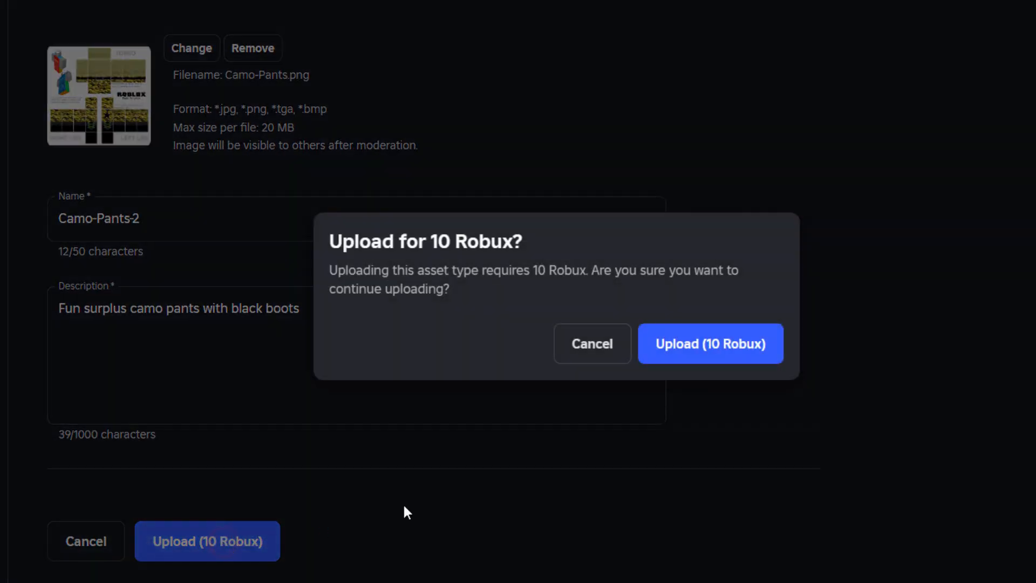
left_click(695, 357)
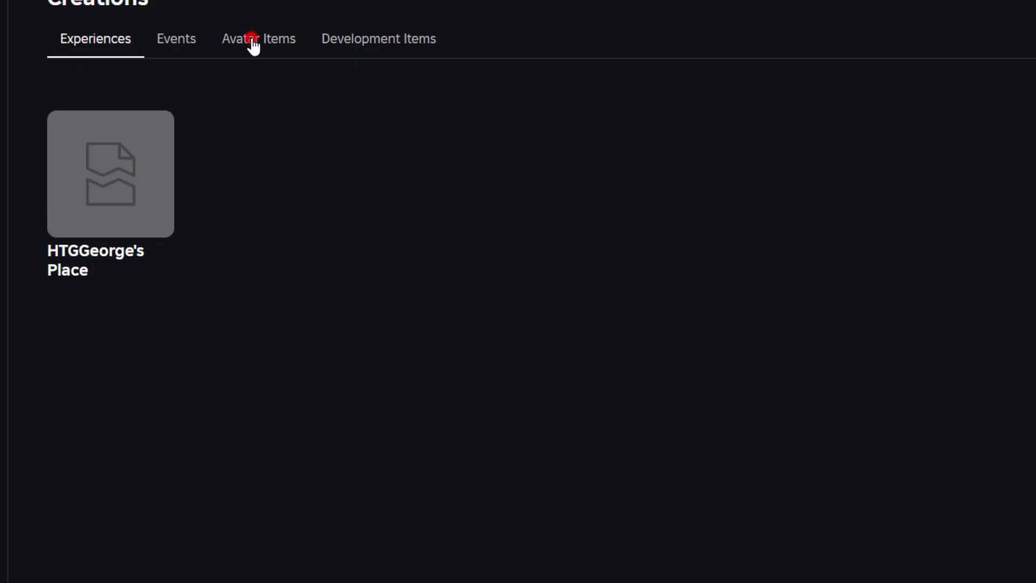
Open the Avatar Items classics list and filter it to Classic Pants
left_click(251, 42)
left_click(298, 93)
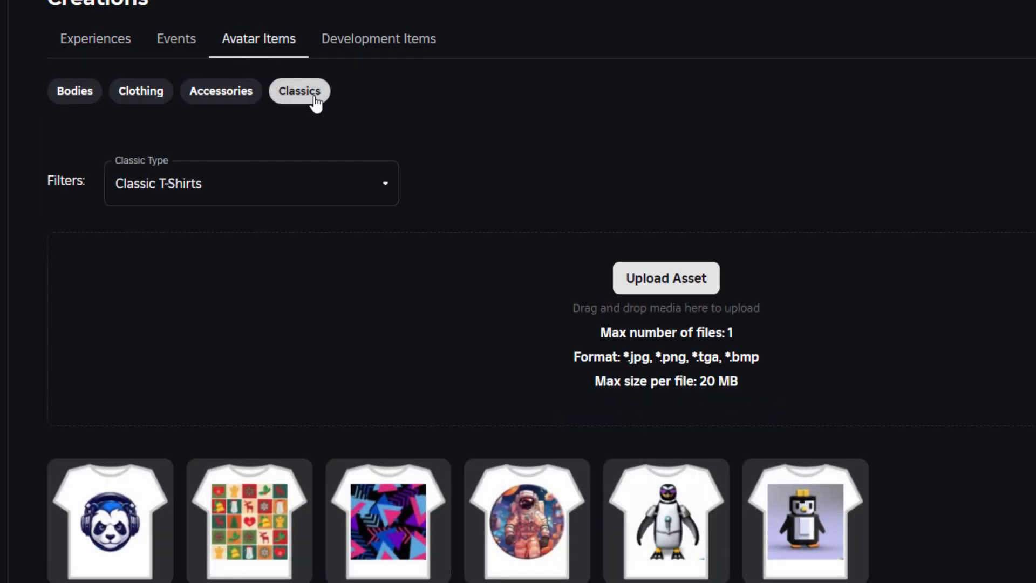
left_click(267, 183)
left_click(200, 291)
scroll(347, 353, "down", 2)
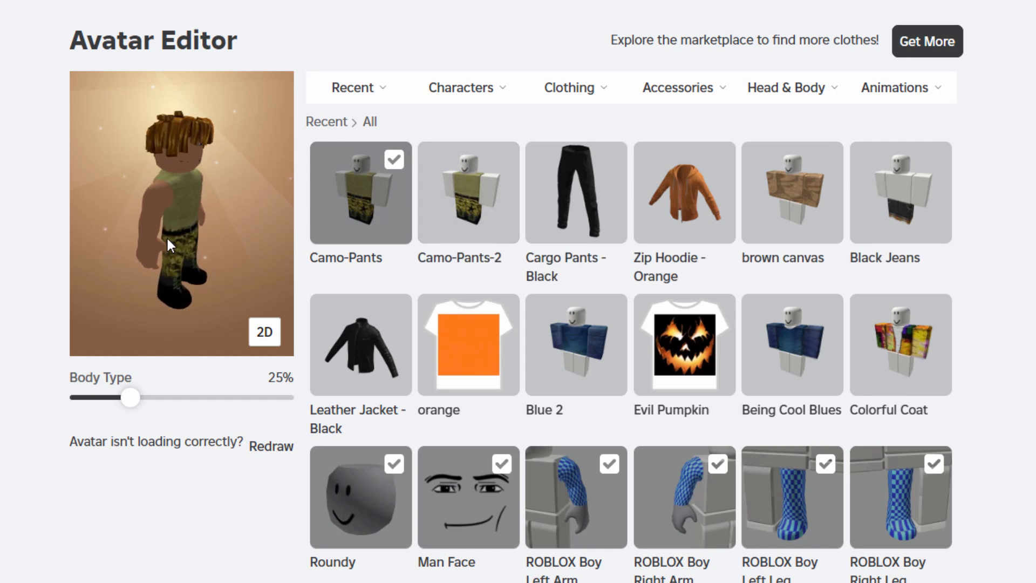
Put Camo-Pants-2 on the avatar in the Avatar Editor, taking off the black cargo pants
left_click(580, 210)
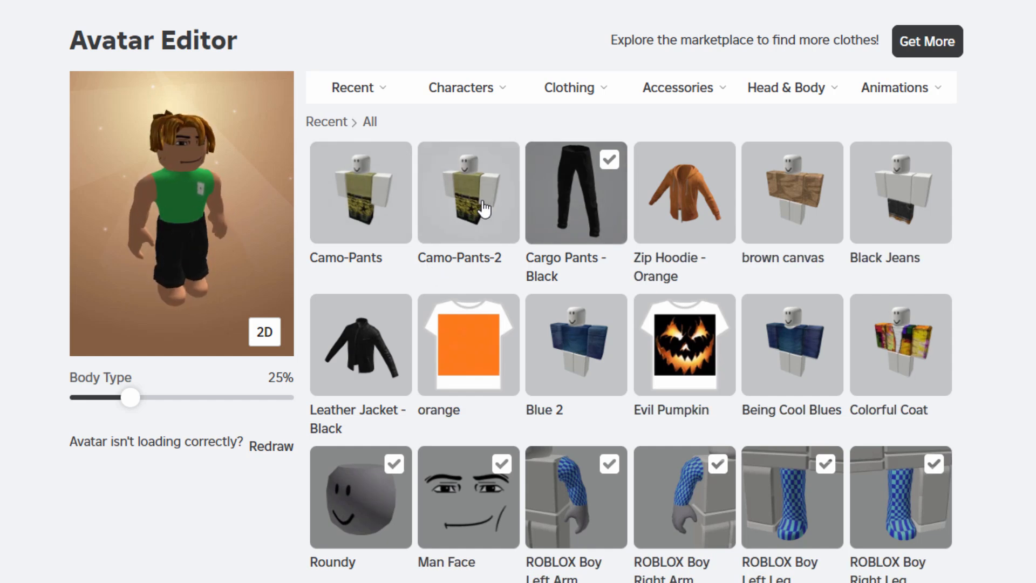
left_click(476, 222)
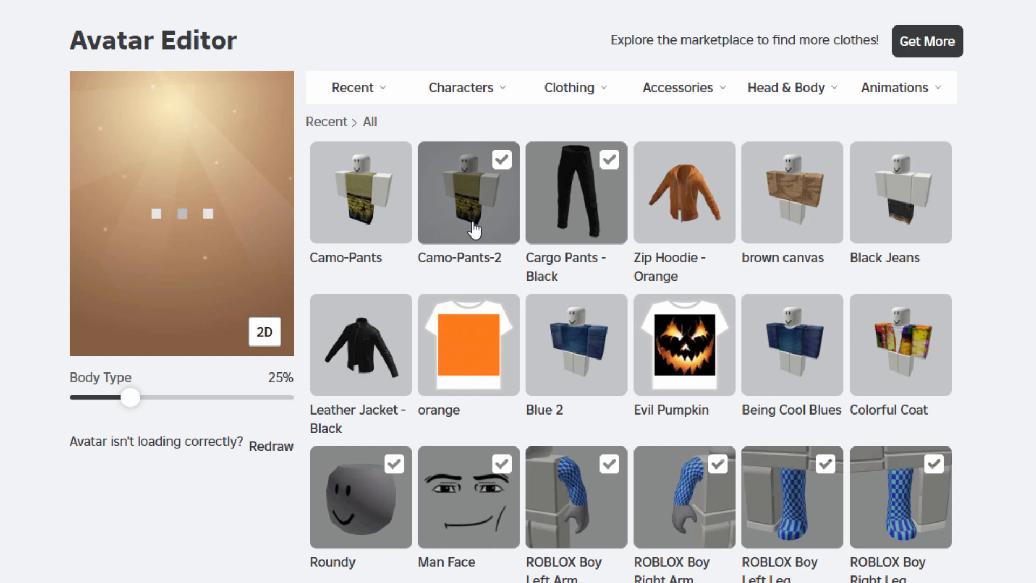
left_click(610, 161)
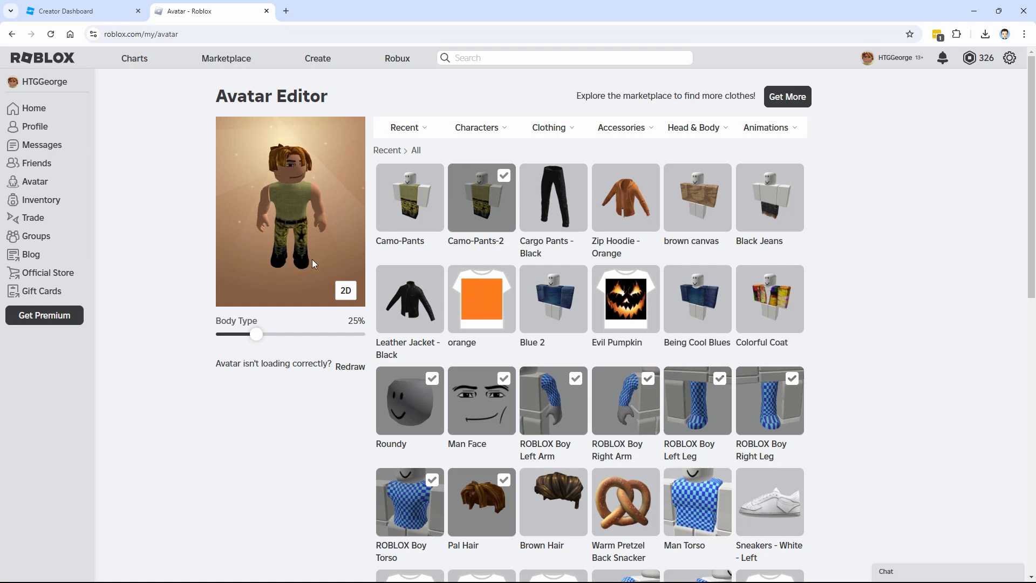
Inspect the avatar wearing the new camo pants inside a Roblox experience from different angles
scroll(297, 268, "up", 2)
scroll(294, 286, "down", 2)
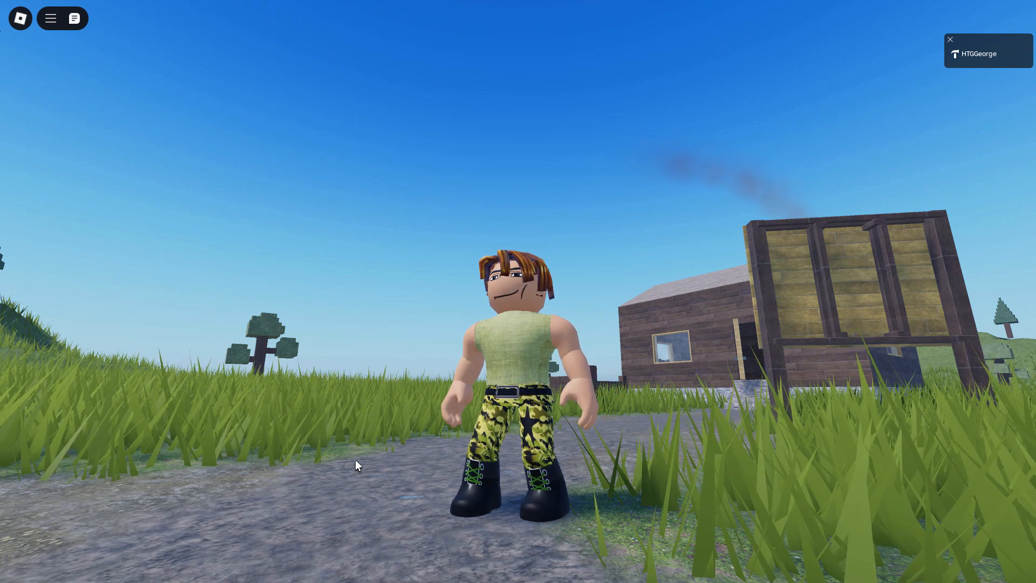
right_click(355, 460)
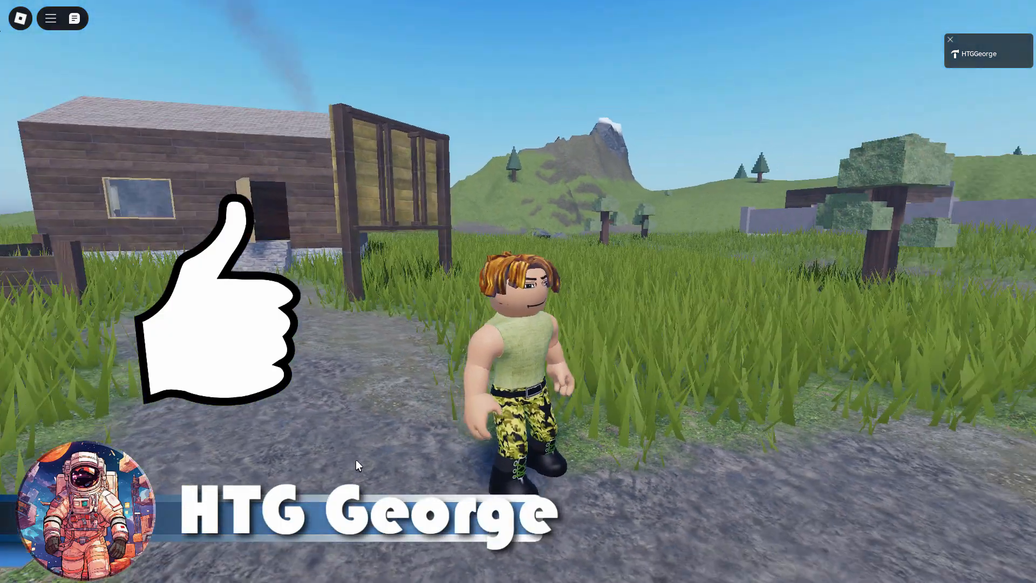
right_click(355, 460)
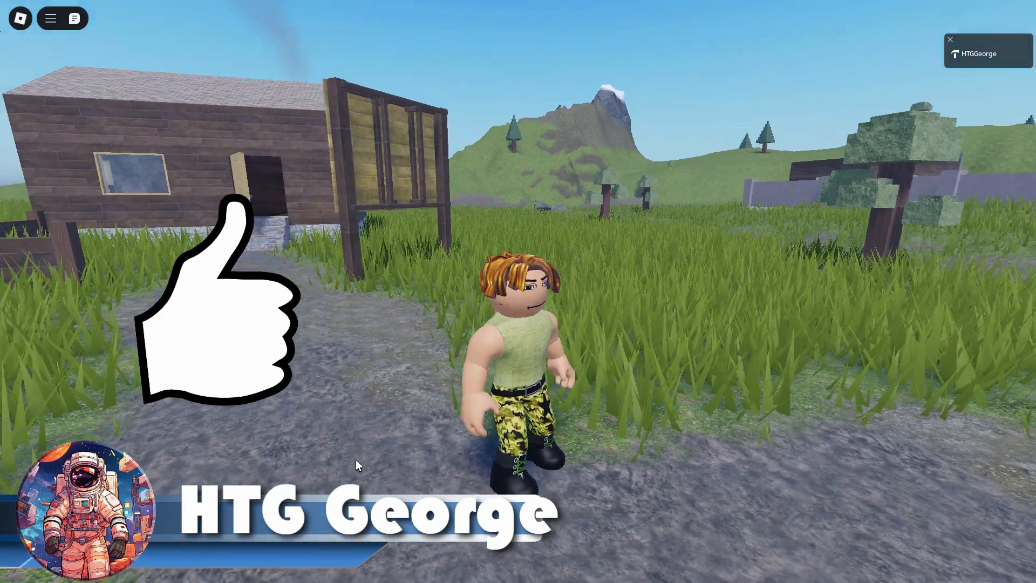